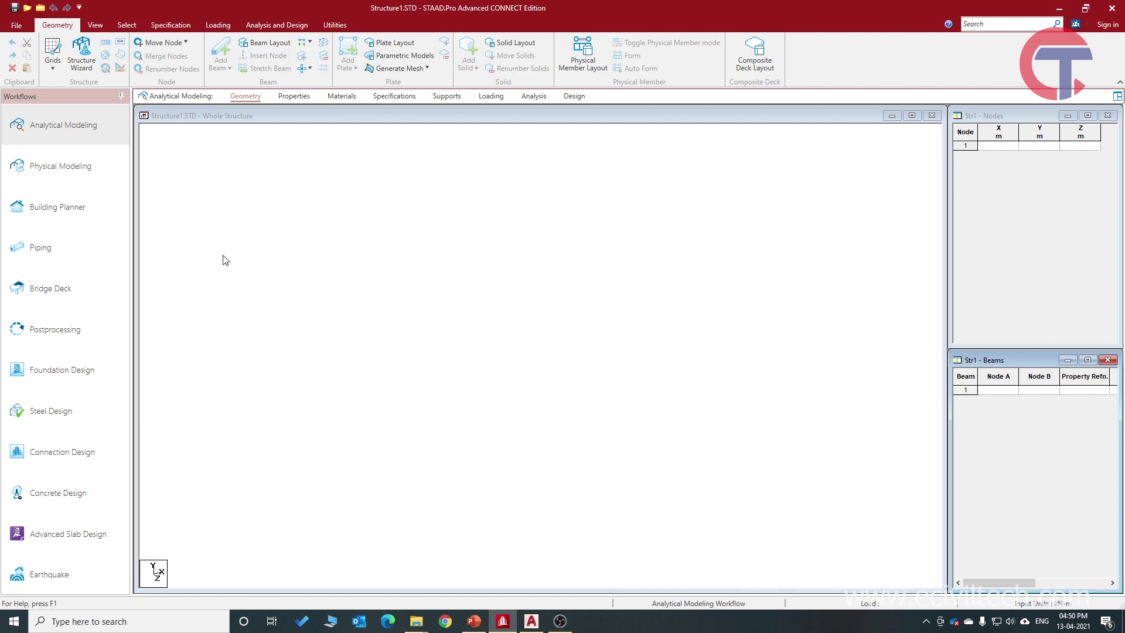
Open the beam grid tool and set the default linear grid's plane to X-Z
click(51, 68)
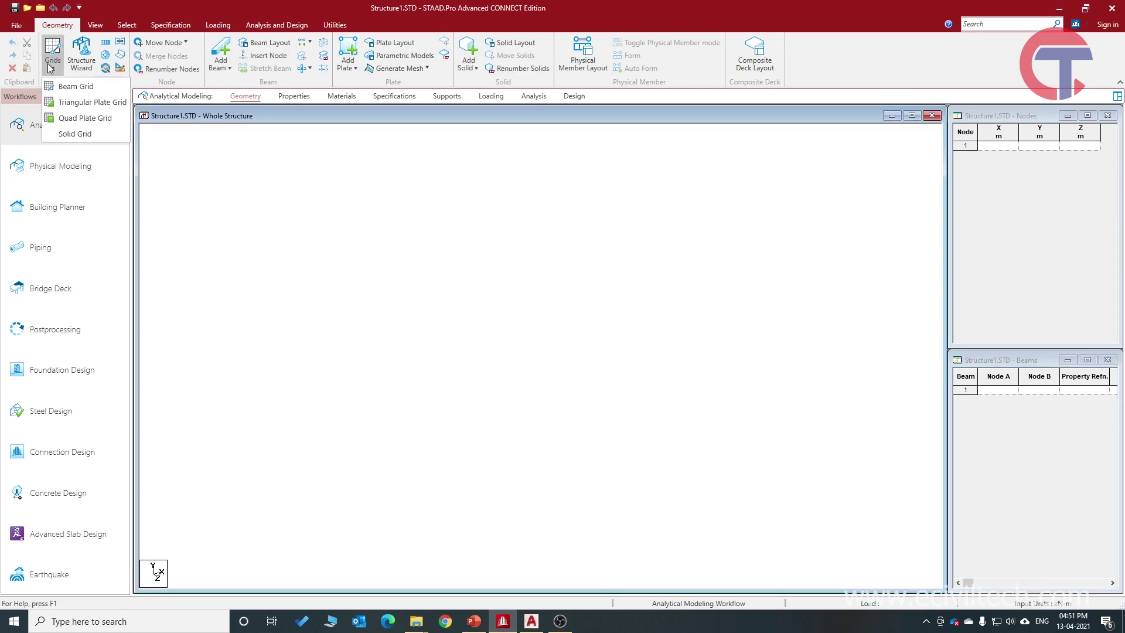
click(72, 86)
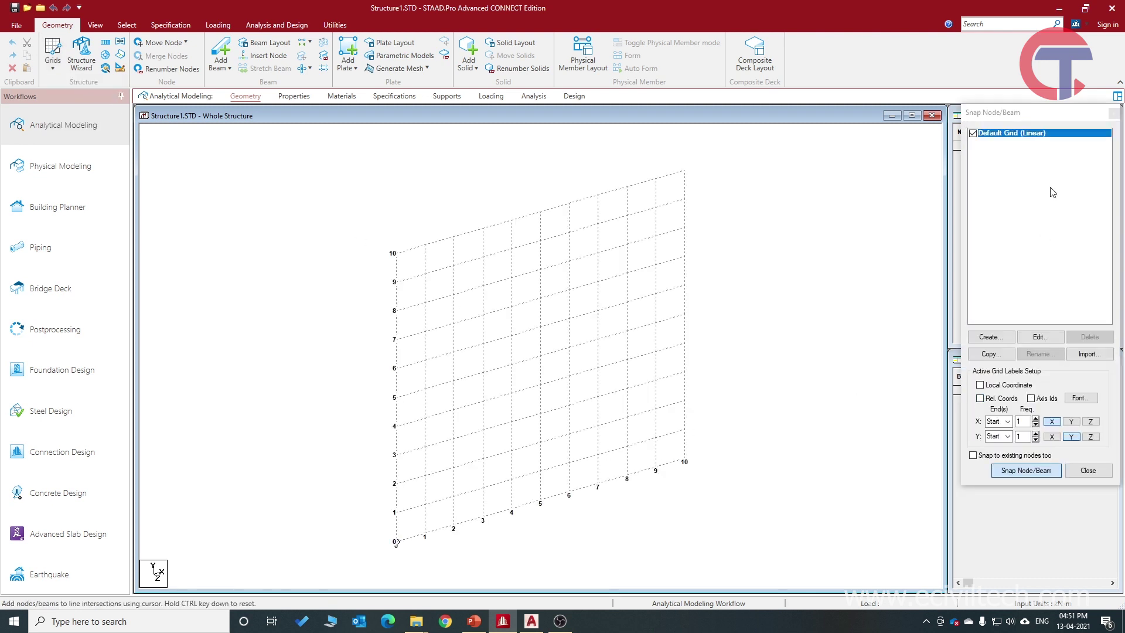
drag(1041, 118, 1018, 169)
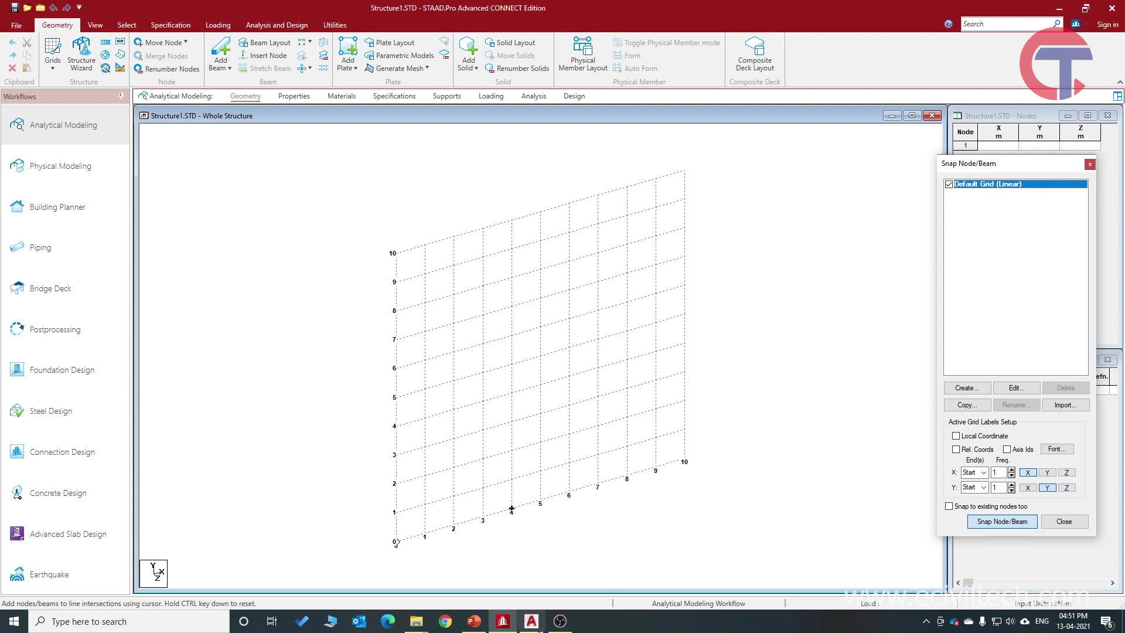
click(484, 623)
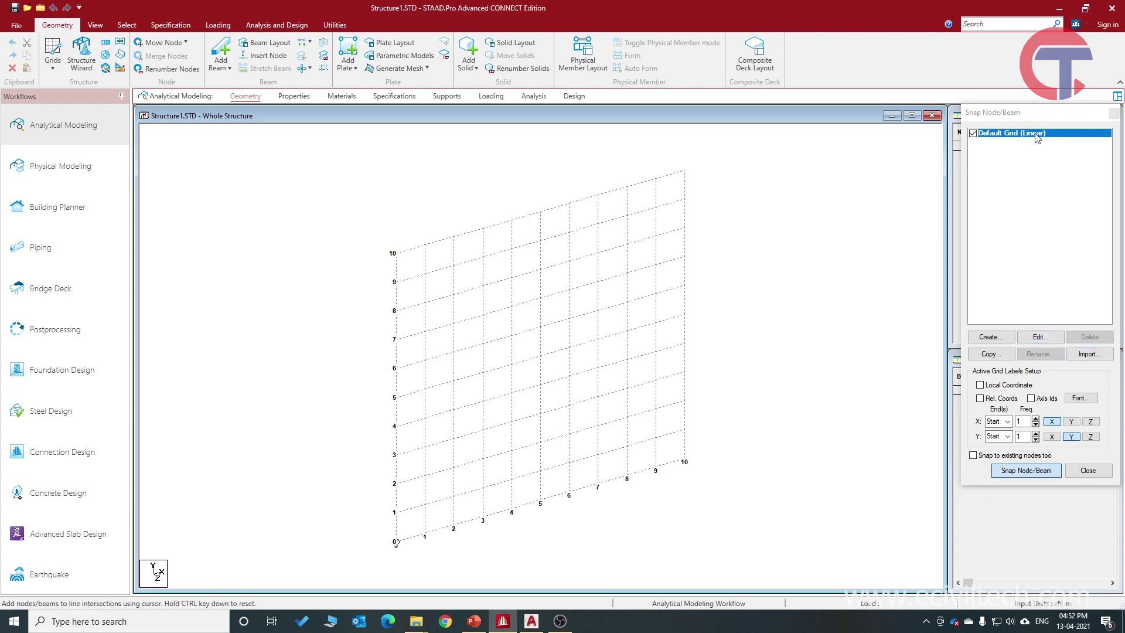
double_click(1046, 113)
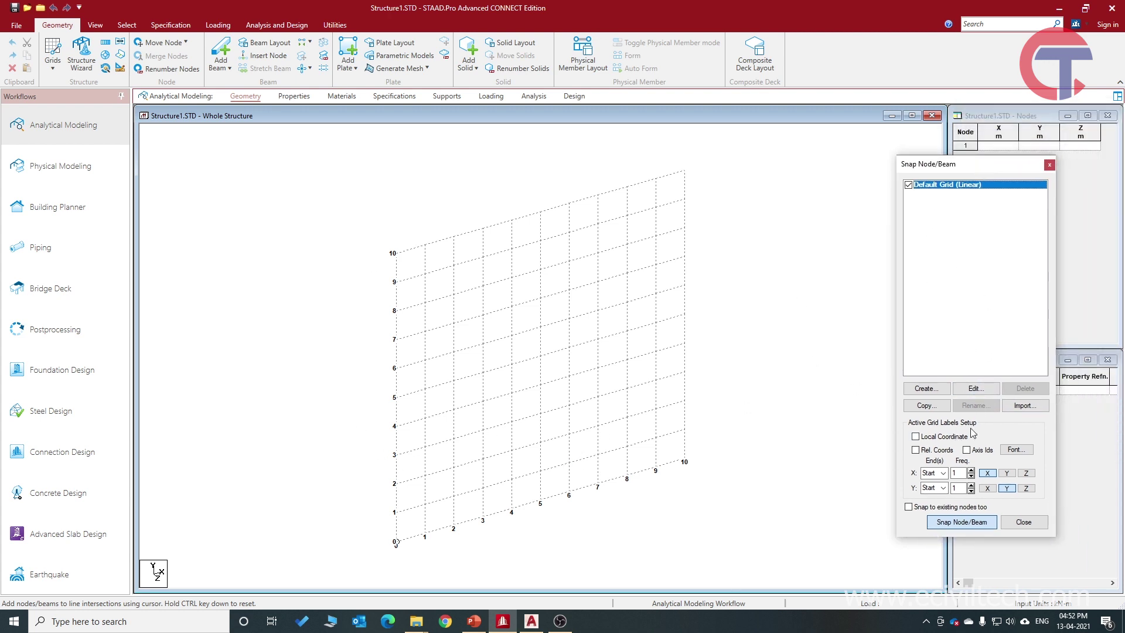
click(976, 389)
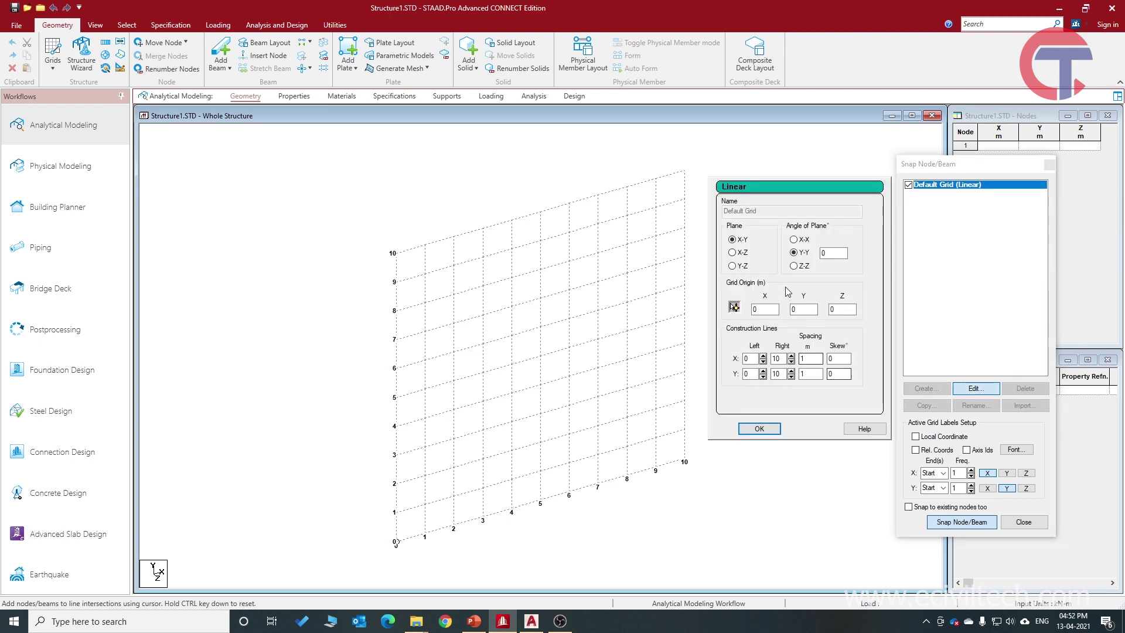
click(732, 253)
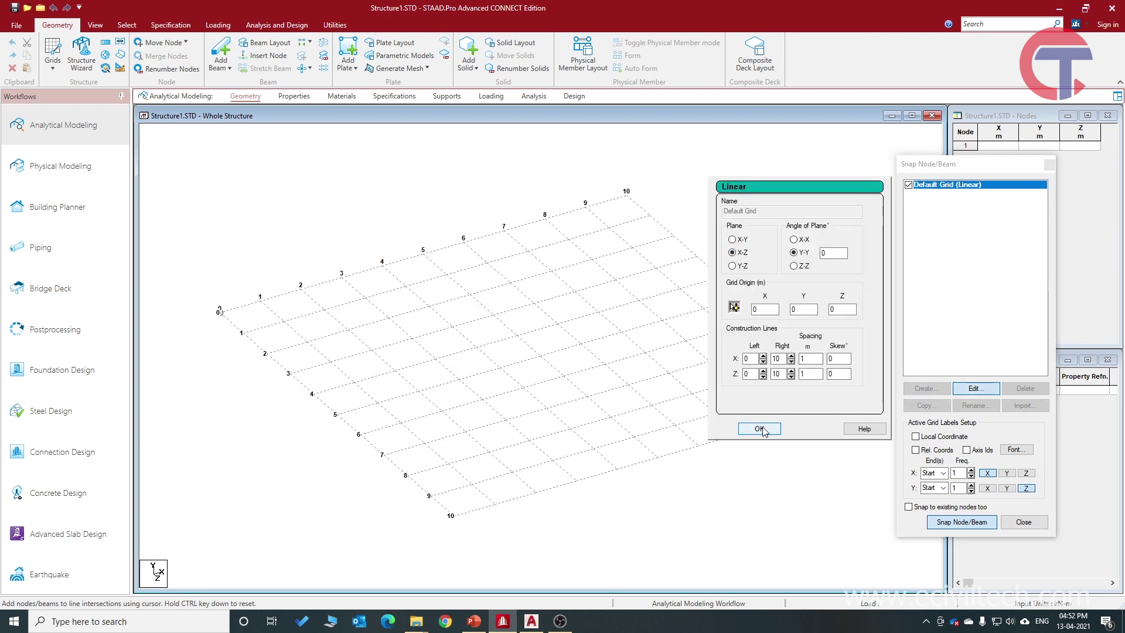
click(759, 428)
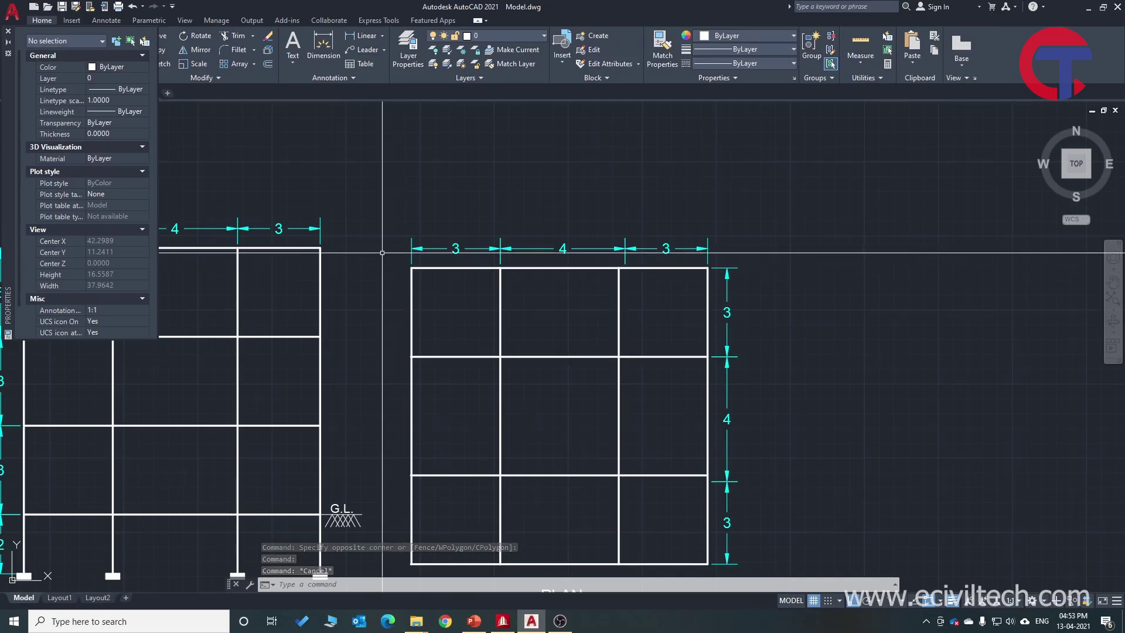
Following the upper edge of the AutoCAD plan, draw beams in STAAD.Pro along Z = 0 through X = 0, 3, 7 and 10 m
click(382, 253)
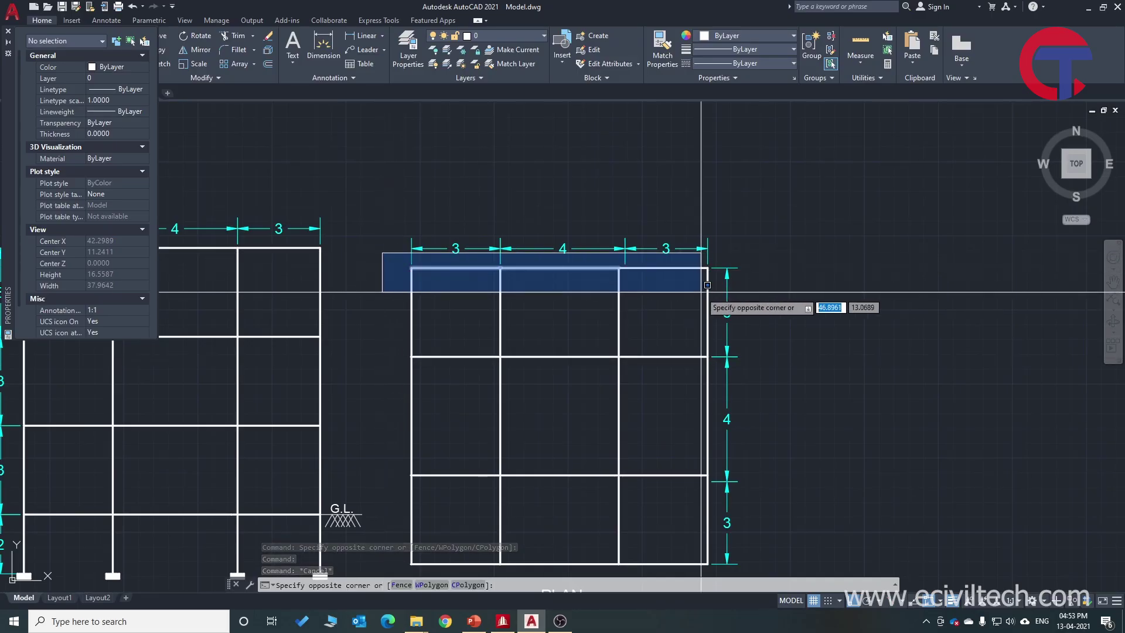
click(725, 287)
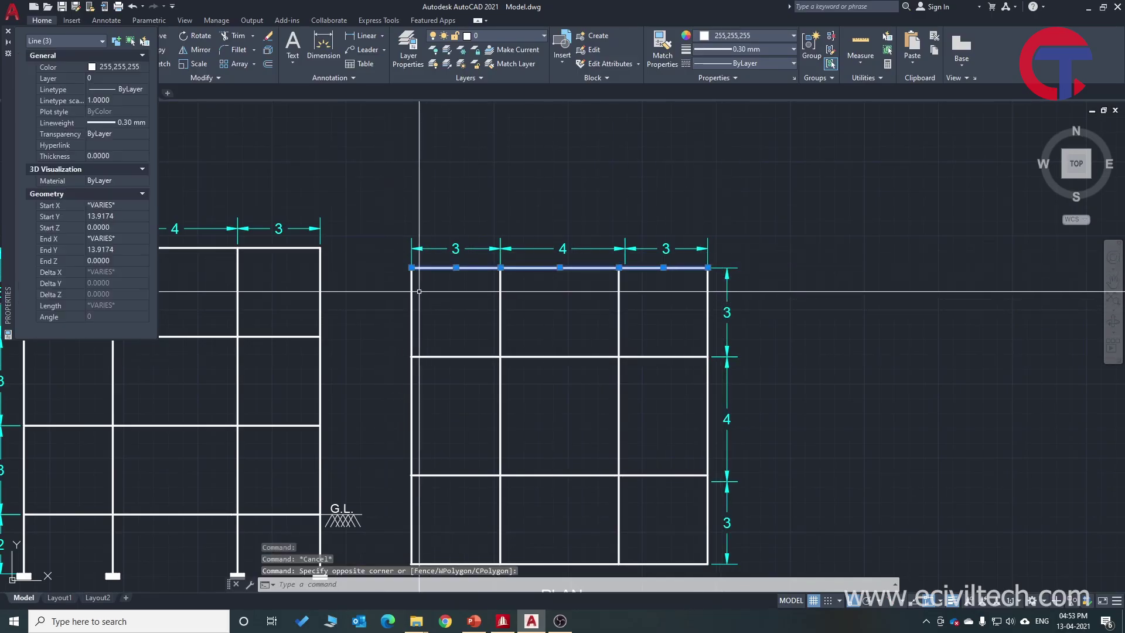
key(Escape)
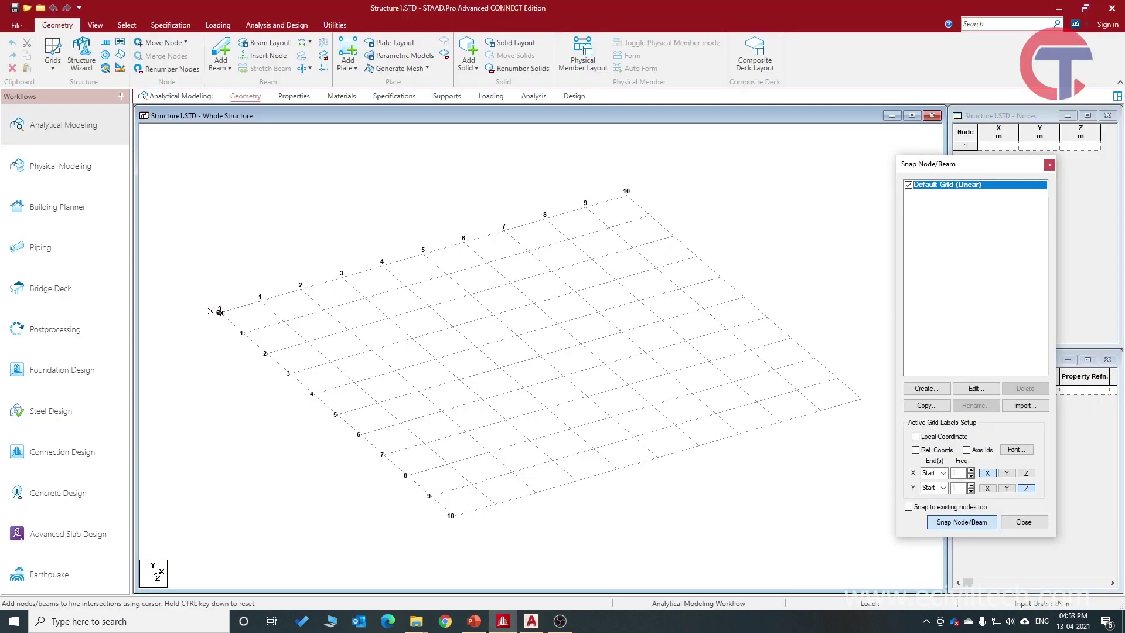
click(219, 311)
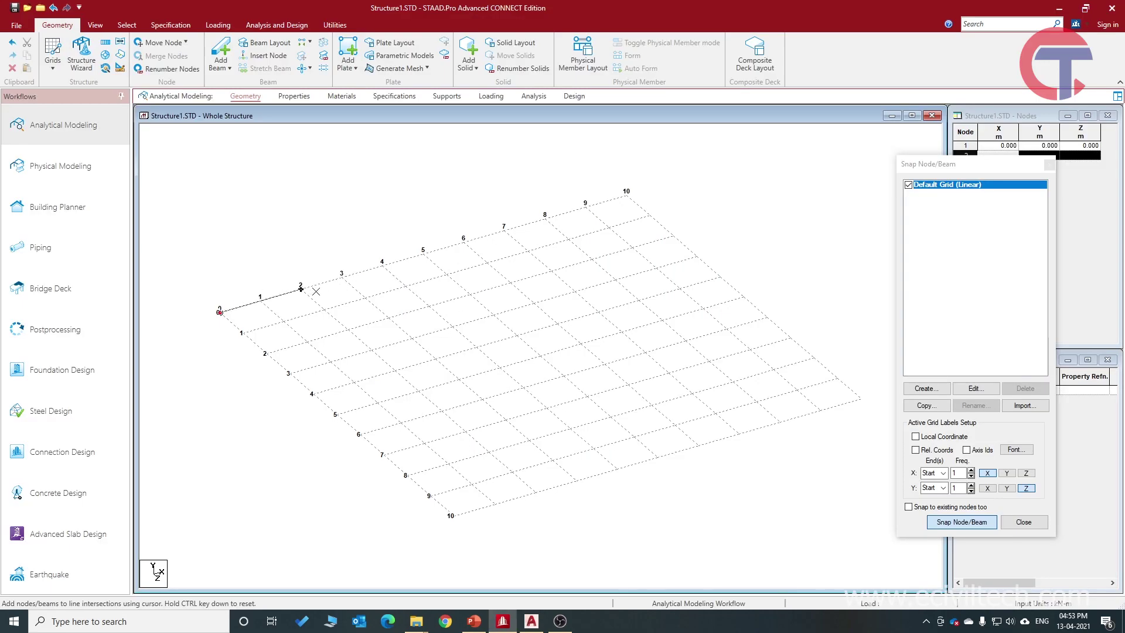
click(337, 281)
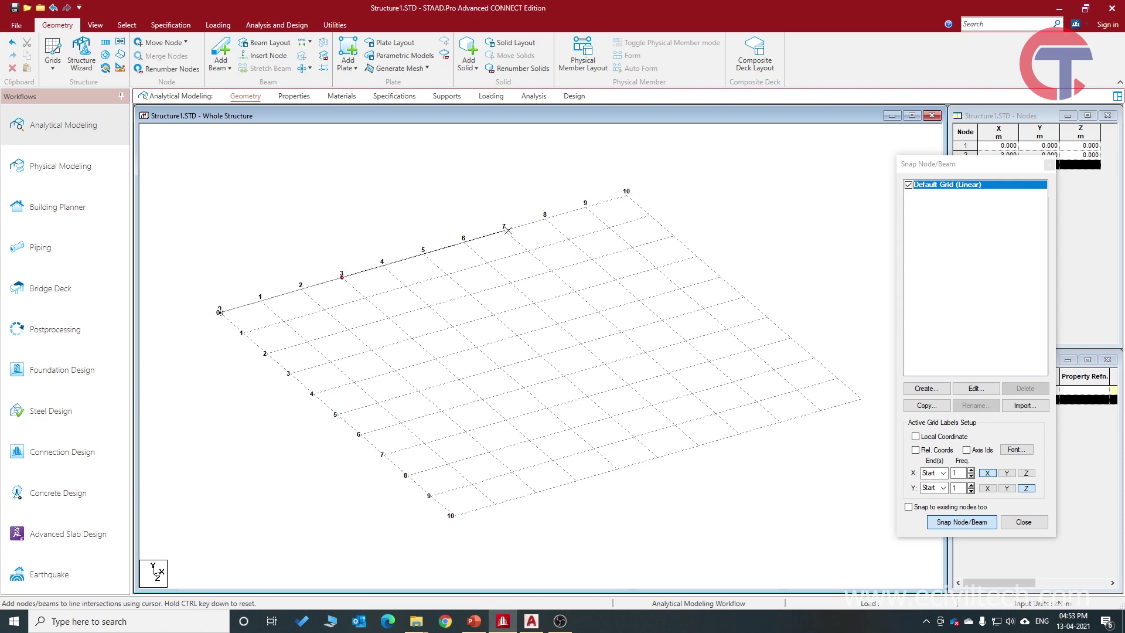
click(505, 230)
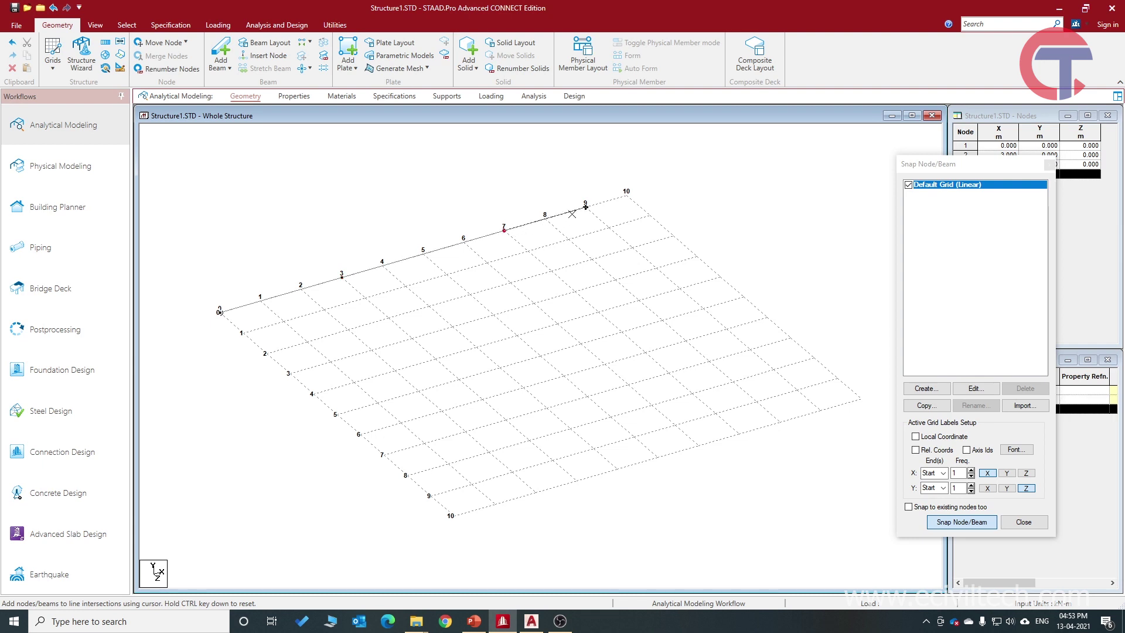
click(626, 194)
key(Escape)
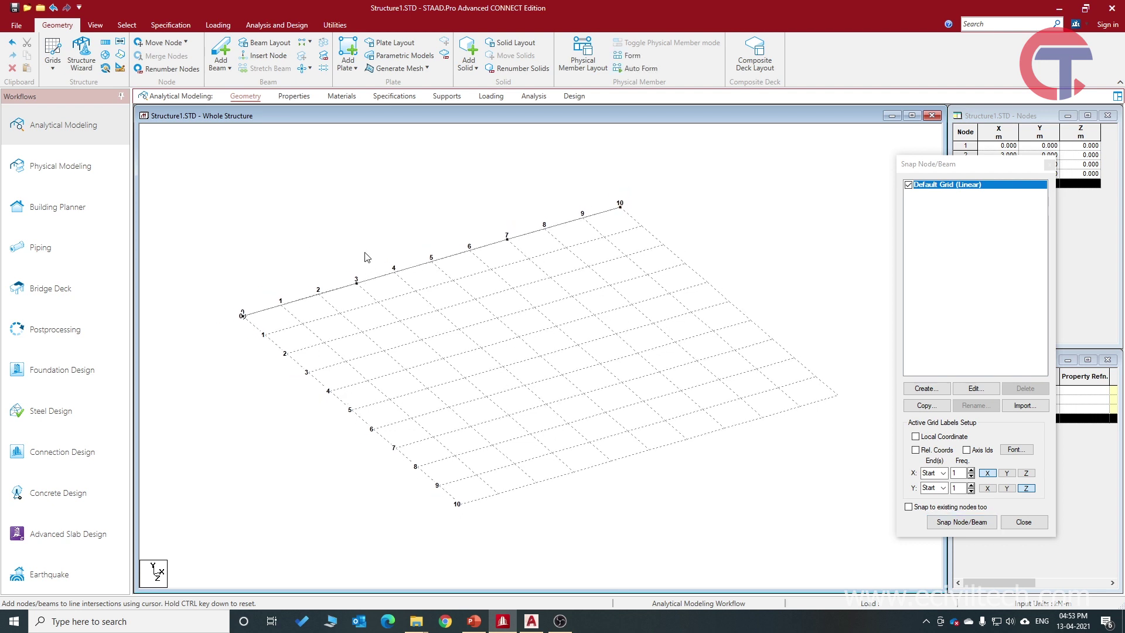
drag(238, 166, 707, 359)
click(345, 294)
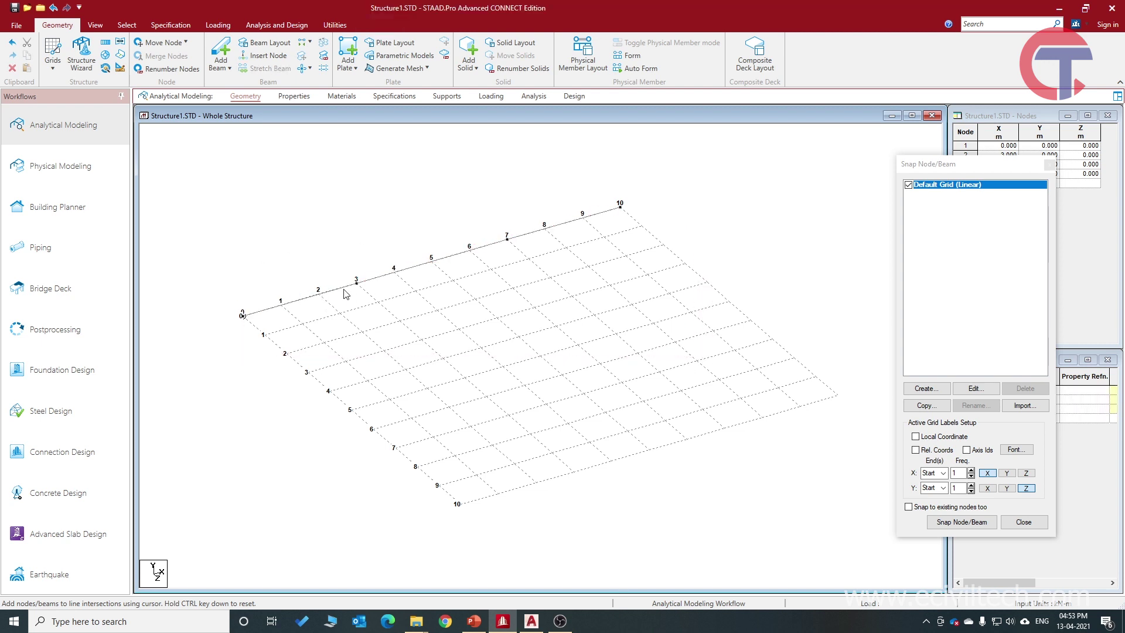
click(341, 287)
click(391, 270)
click(510, 252)
click(552, 229)
click(472, 252)
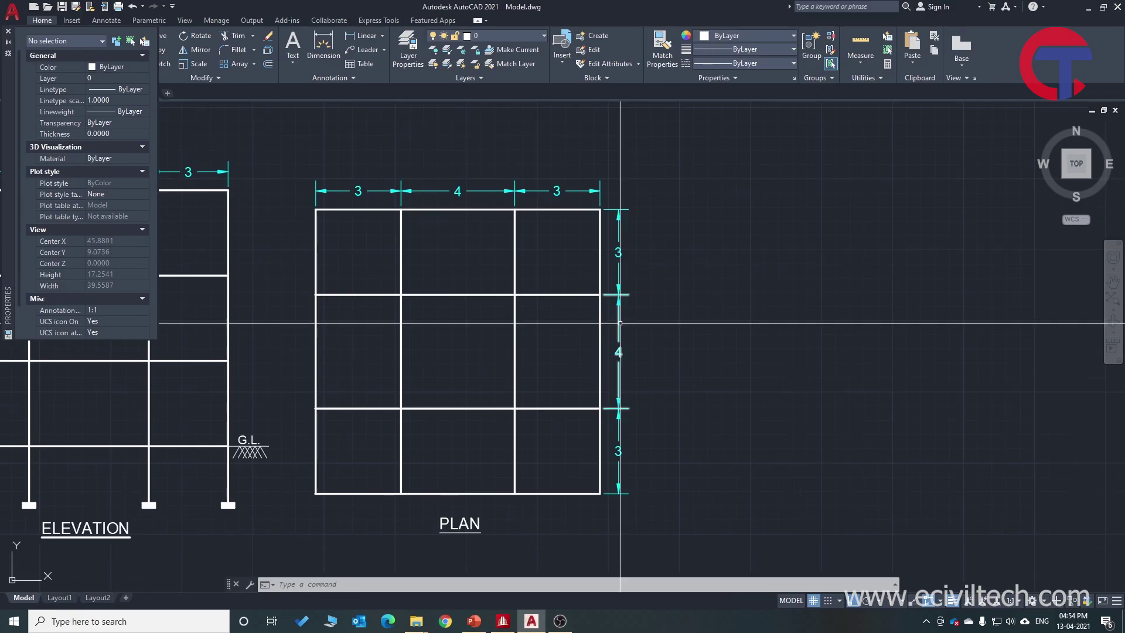
Following the right edge of the AutoCAD plan, draw beams in STAAD.Pro along X = 10 through Z = 0, 3, 7 and 10 m
click(586, 203)
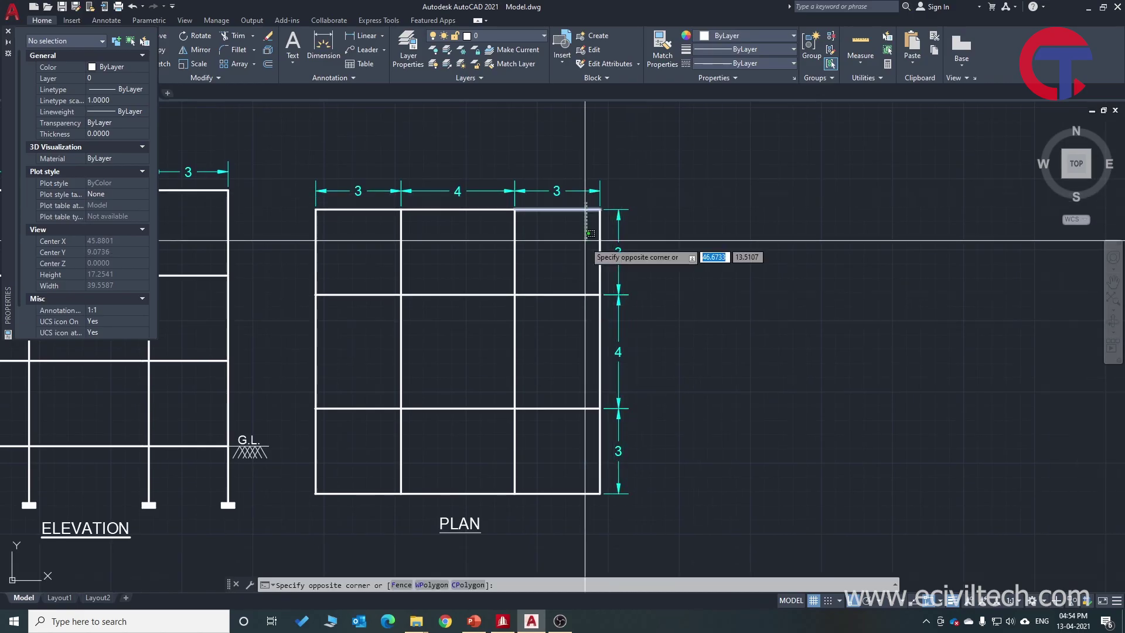
click(611, 516)
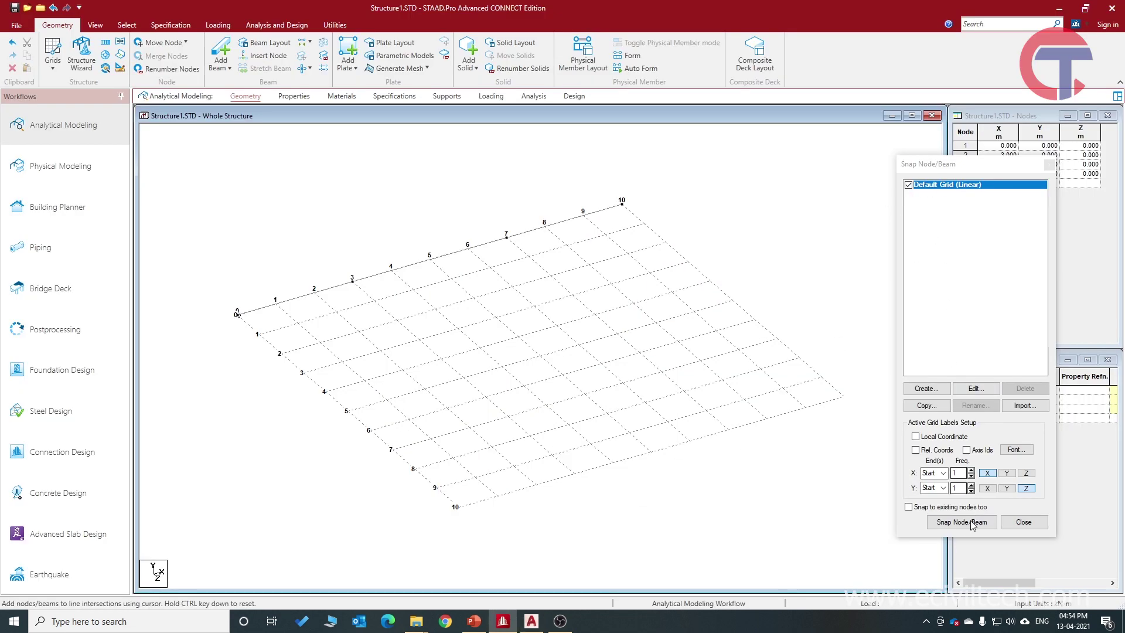
click(970, 522)
click(621, 204)
click(688, 262)
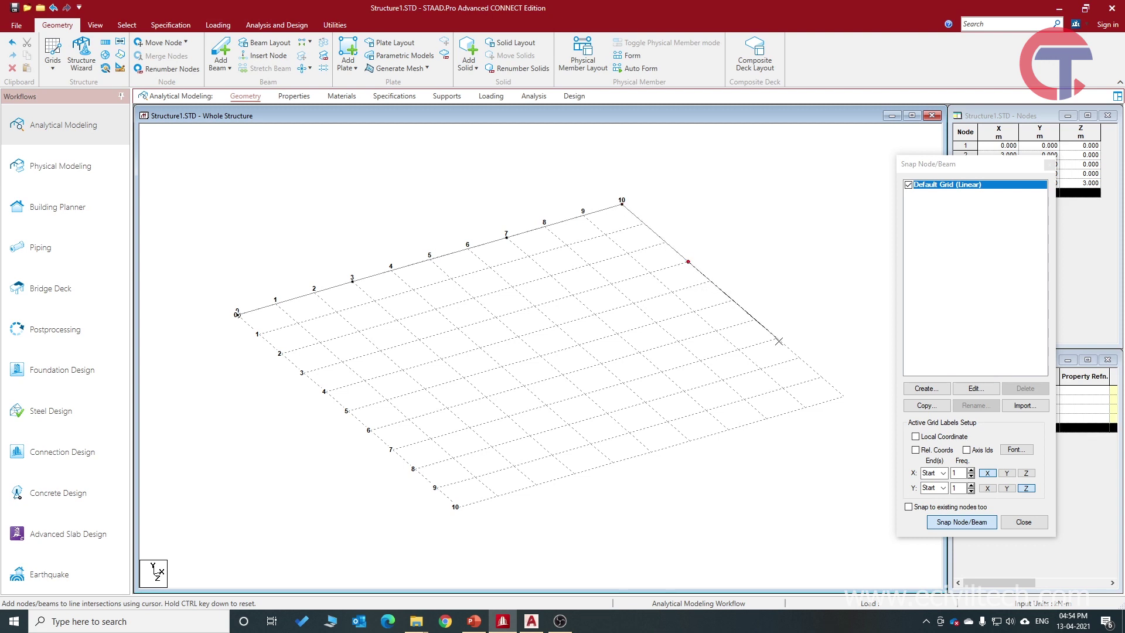
click(776, 339)
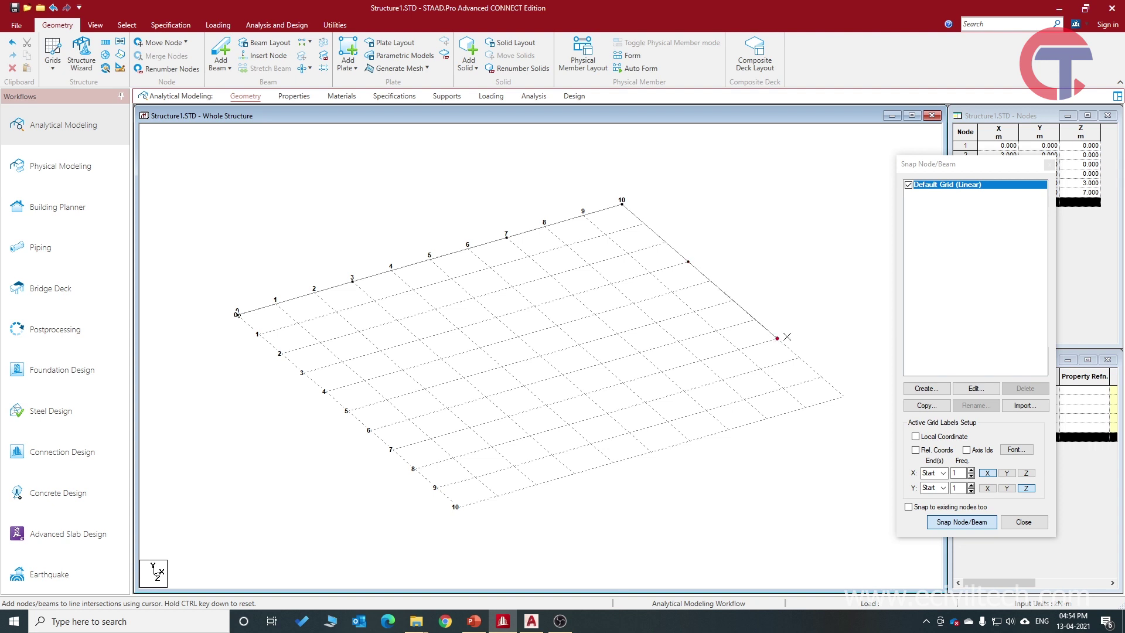
click(843, 396)
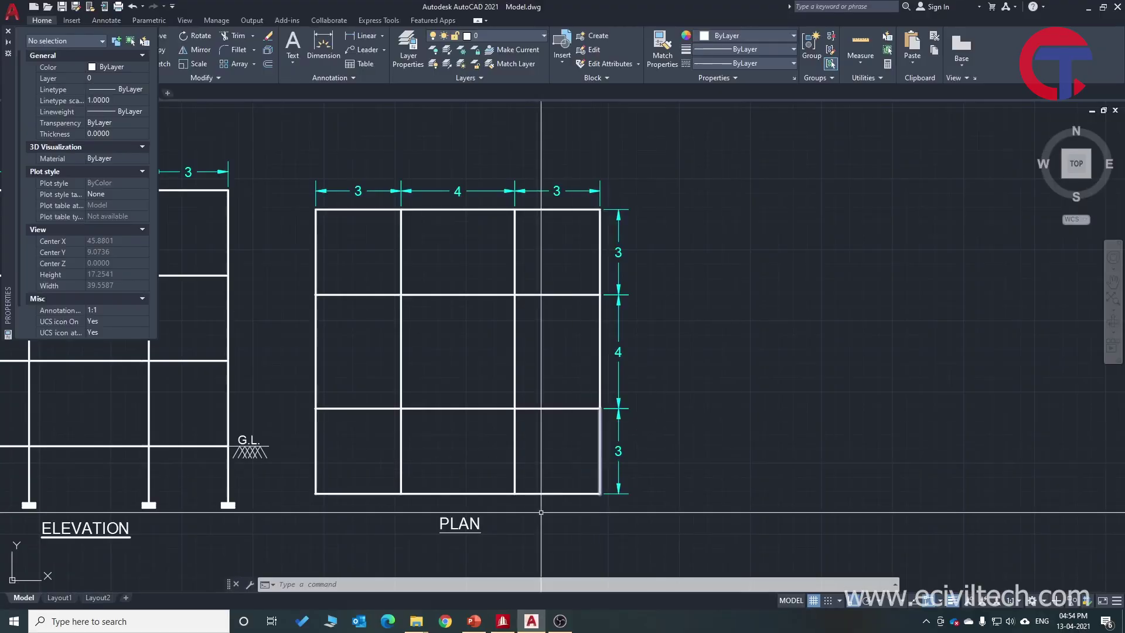
Check the remaining outer edges in the AutoCAD plan and draw beams in STAAD.Pro along Z = 10 through X = 10, 7, 3 and 0 m
click(445, 463)
click(311, 499)
click(324, 206)
key(Escape)
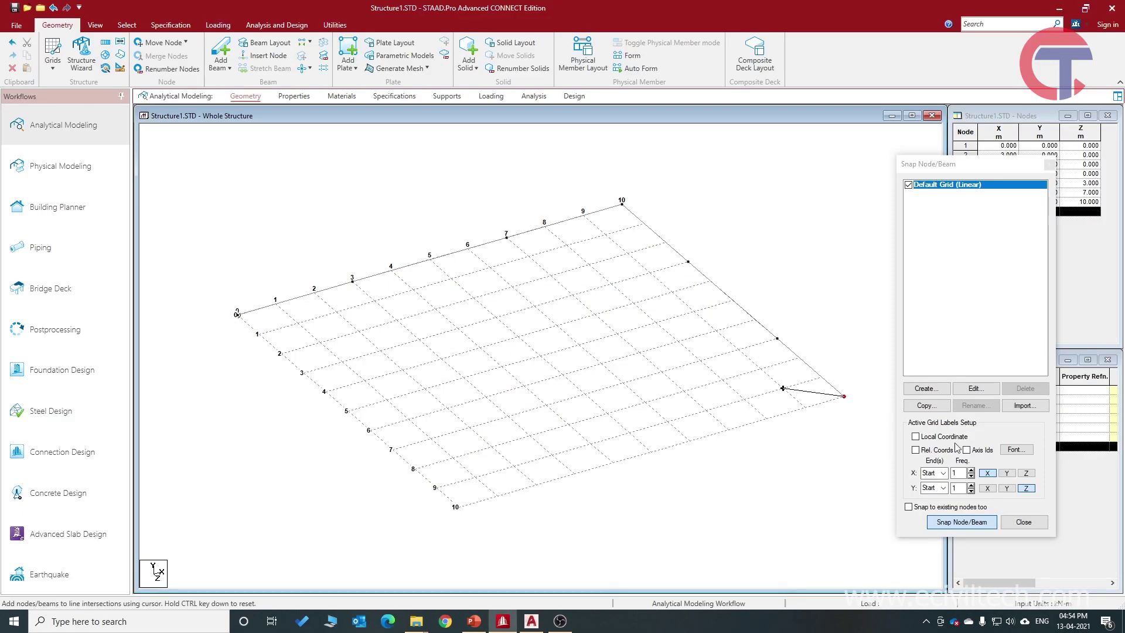
click(966, 523)
click(832, 406)
click(729, 429)
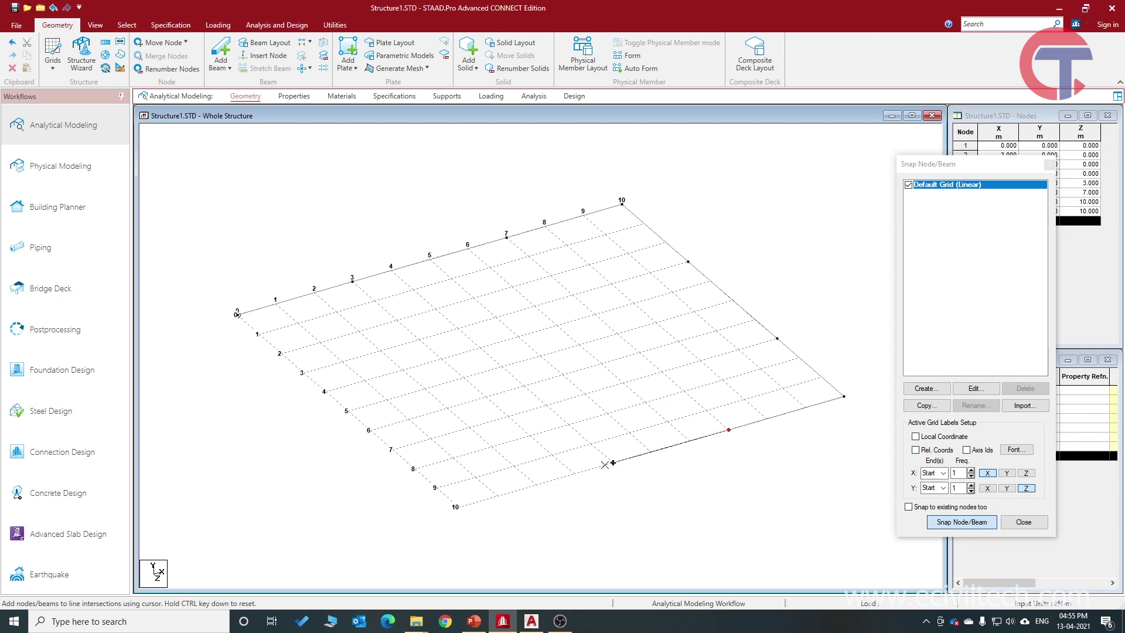
click(574, 473)
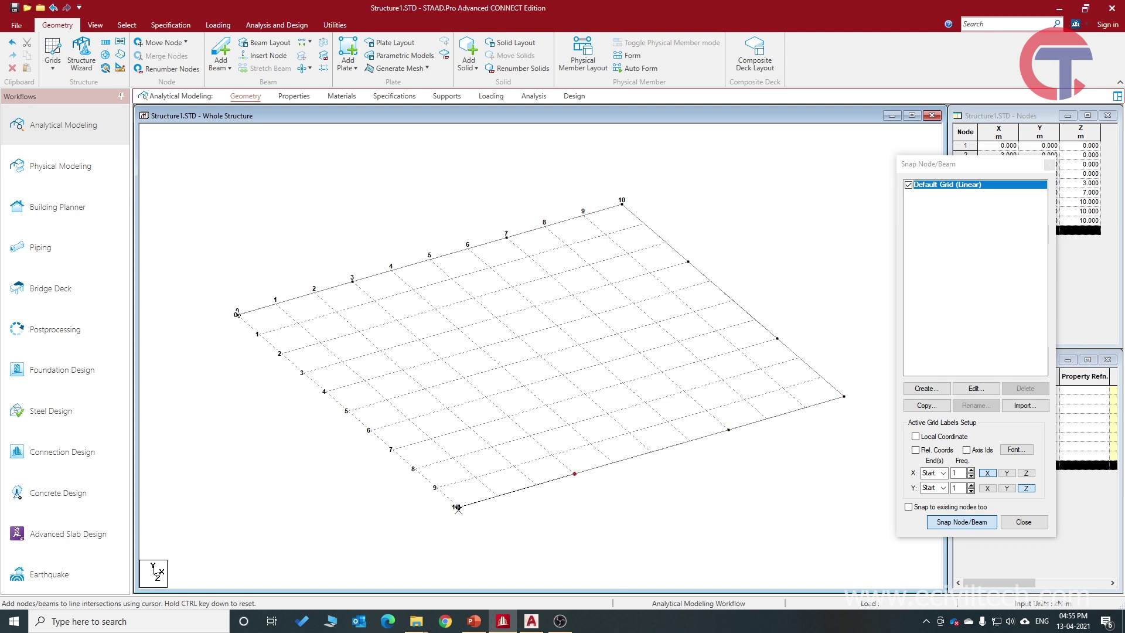
click(457, 508)
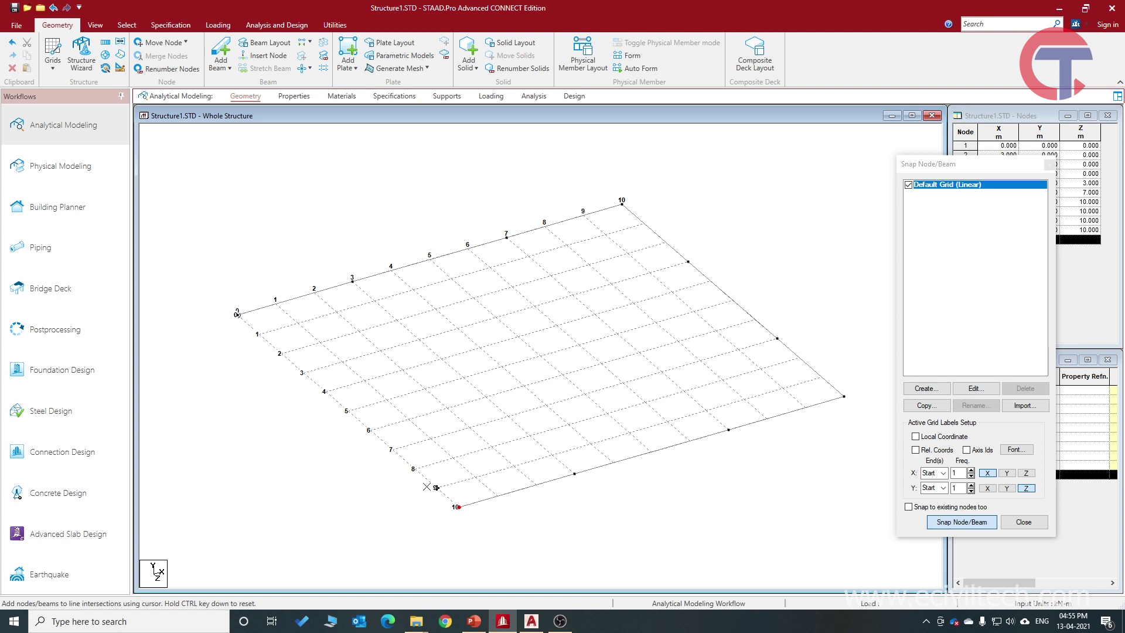
Close the floor perimeter with beams along X = 0 through Z = 7, 3 and 0 m
click(393, 450)
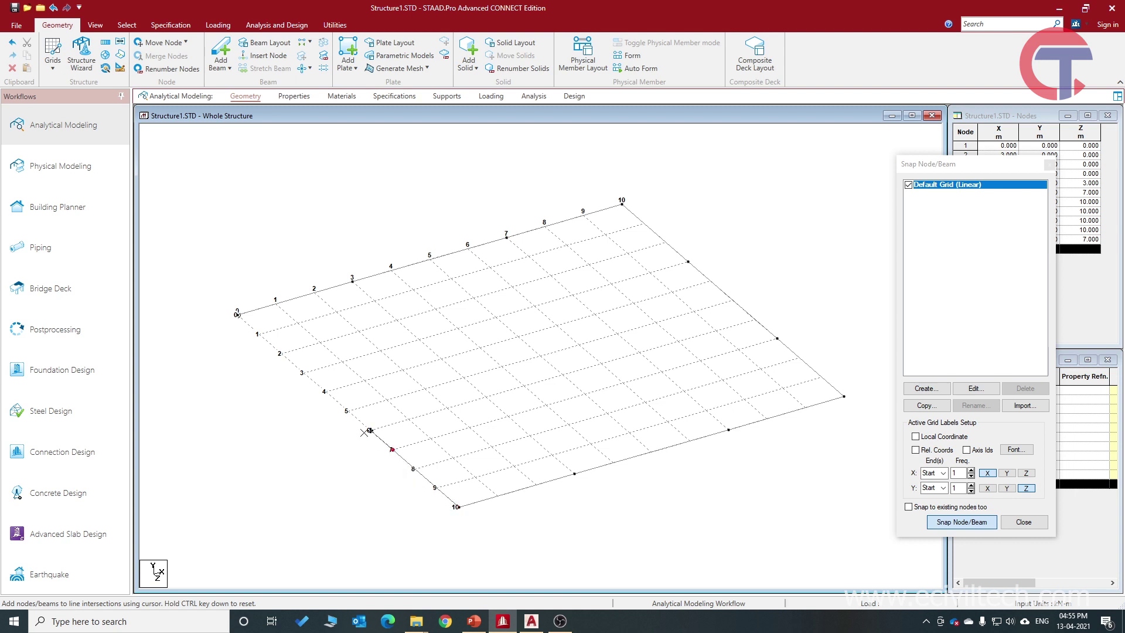
click(302, 372)
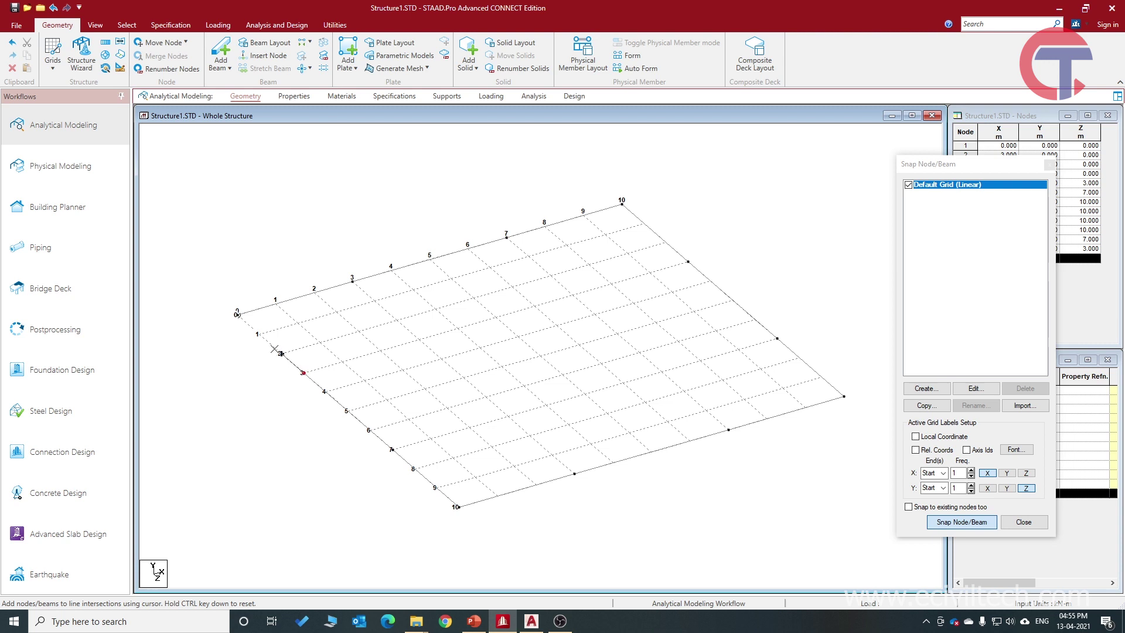
click(237, 315)
key(Escape)
Switch to AutoCAD, examine the two interior vertical lines of the plan, and return to STAAD.Pro
key(alt+Tab)
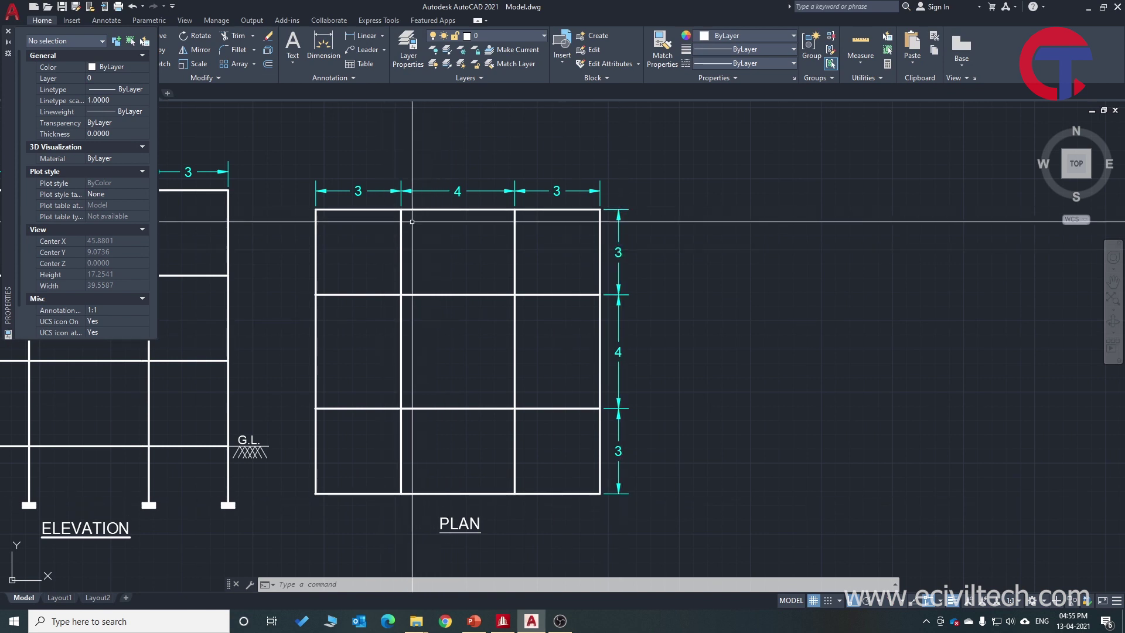
click(410, 252)
click(389, 240)
click(427, 355)
click(389, 345)
click(414, 431)
click(392, 445)
click(490, 321)
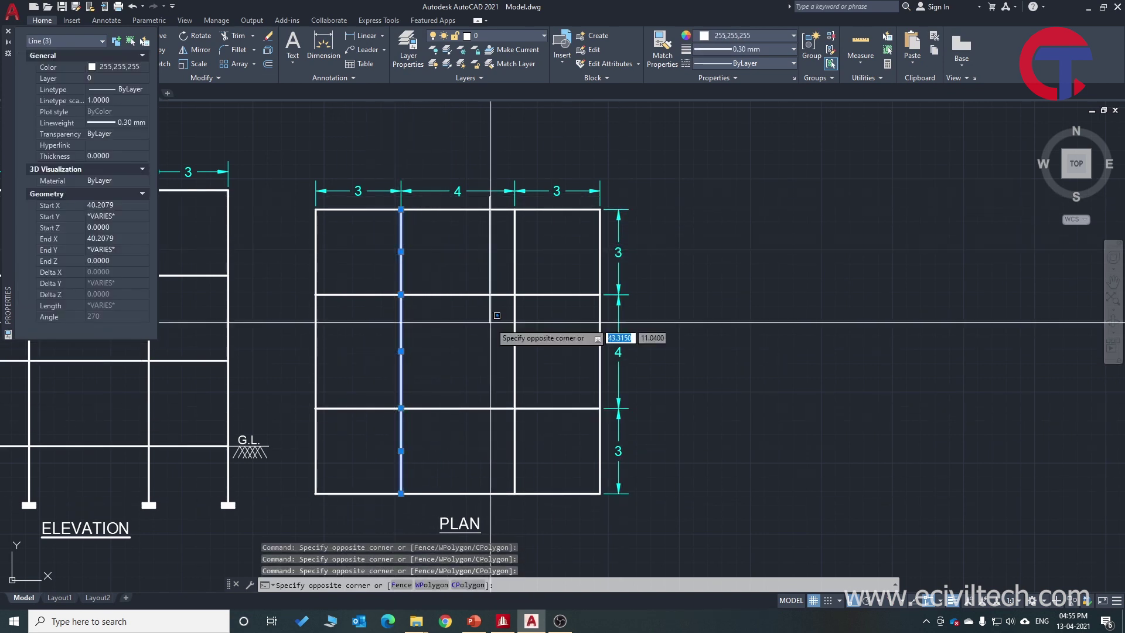
click(524, 486)
key(Escape)
key(alt+Tab)
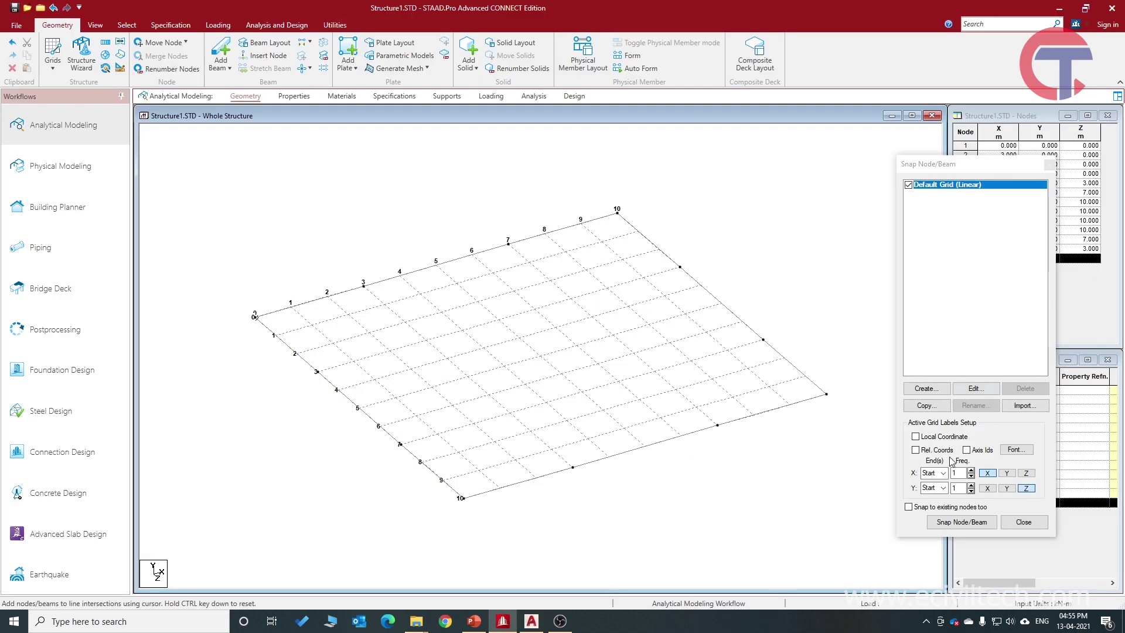
Draw two interior beam lines at X = 3 m and X = 7 m from Z = 0 to 10 m, with nodes at Z = 3 and 7 m
click(956, 522)
click(364, 285)
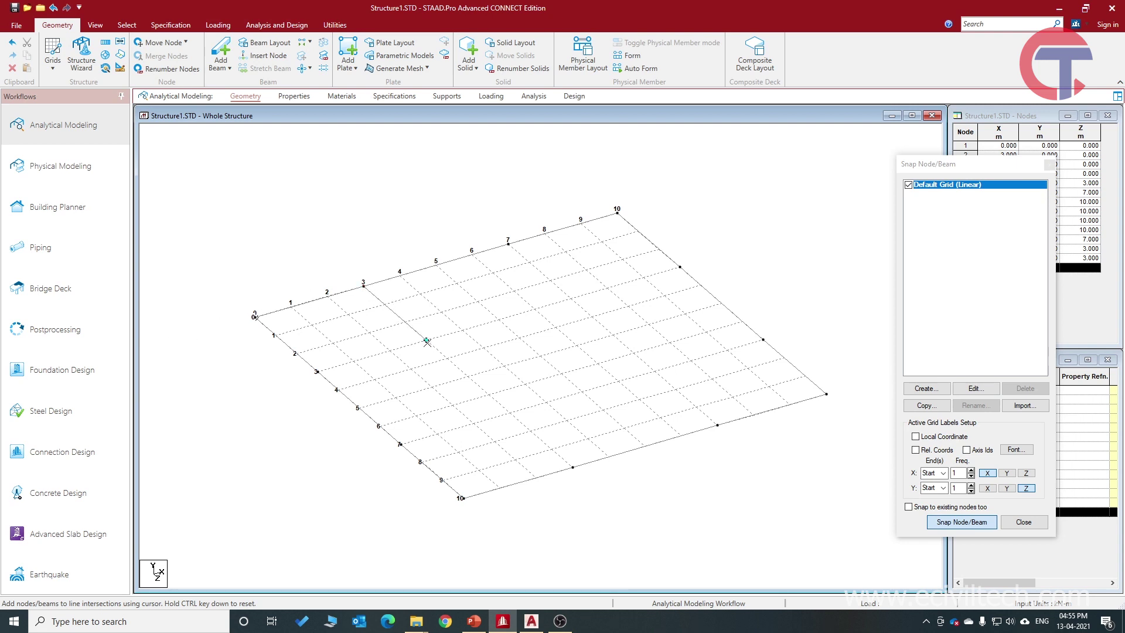
click(509, 414)
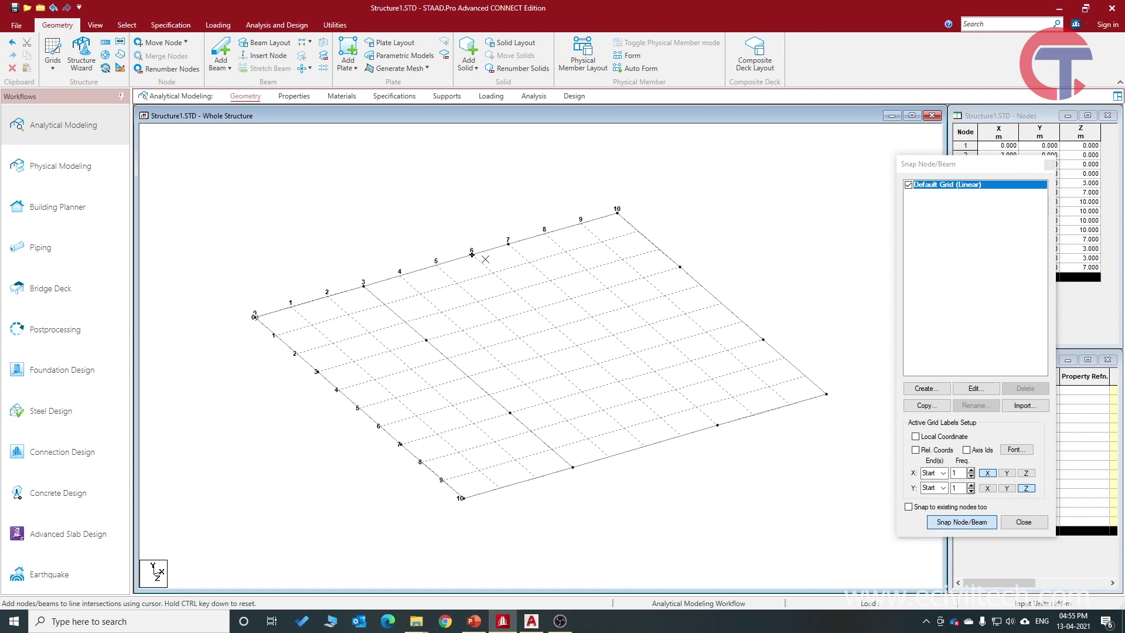
click(508, 243)
click(571, 299)
click(653, 370)
click(719, 426)
key(Escape)
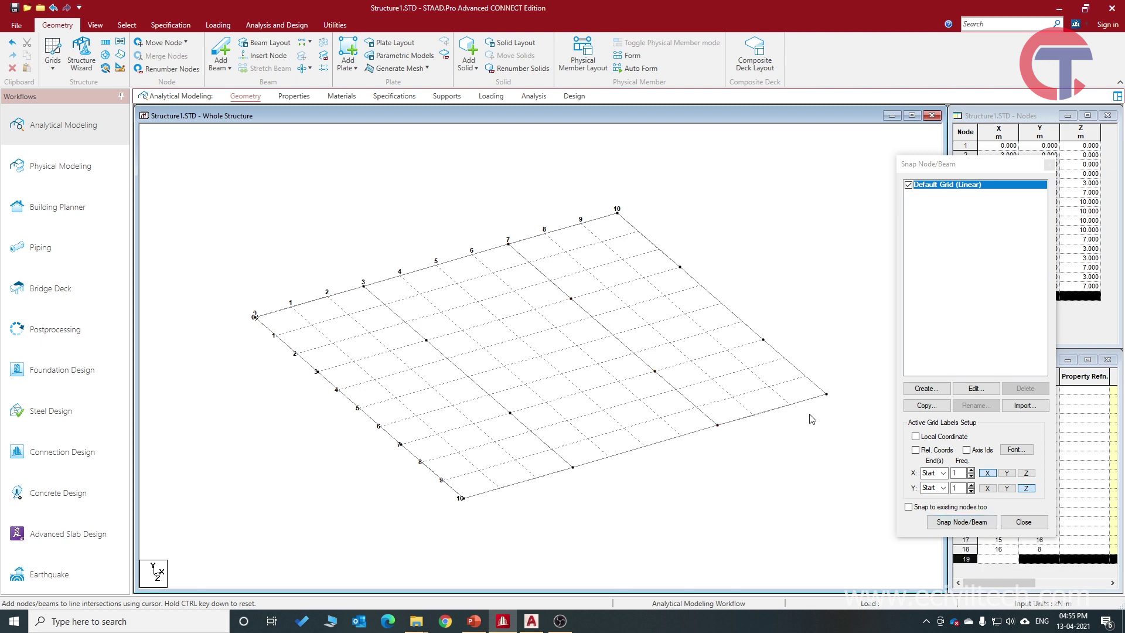
Switch to AutoCAD, examine the two interior horizontal lines of the plan, and return to STAAD.Pro
key(alt+Tab)
click(289, 281)
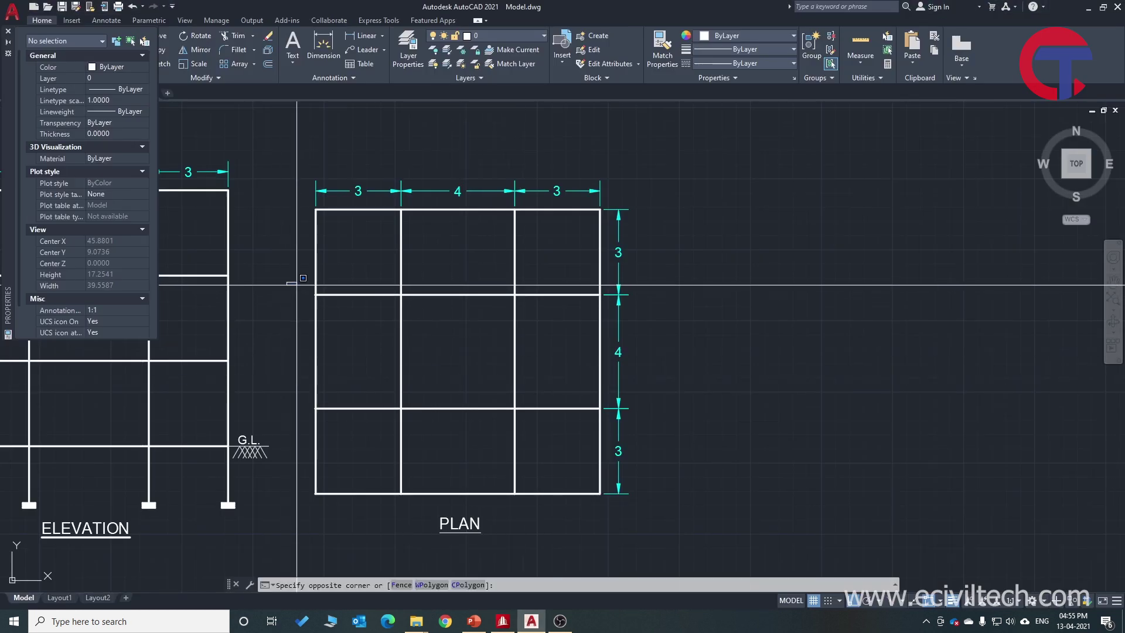
click(623, 306)
click(290, 386)
click(754, 413)
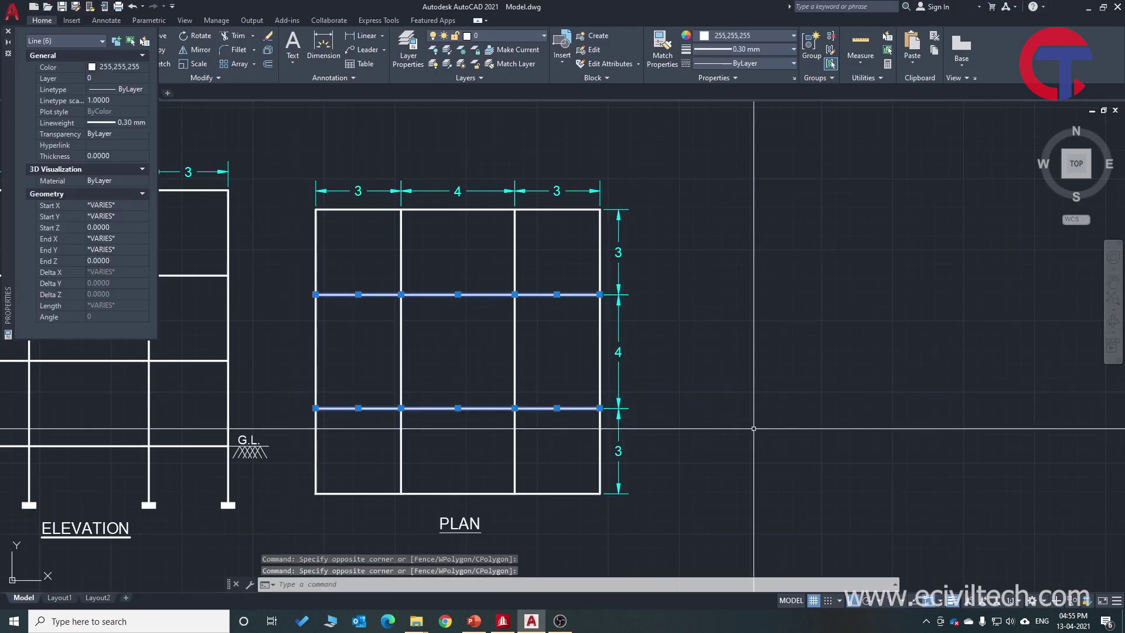
key(Escape)
key(alt+Tab)
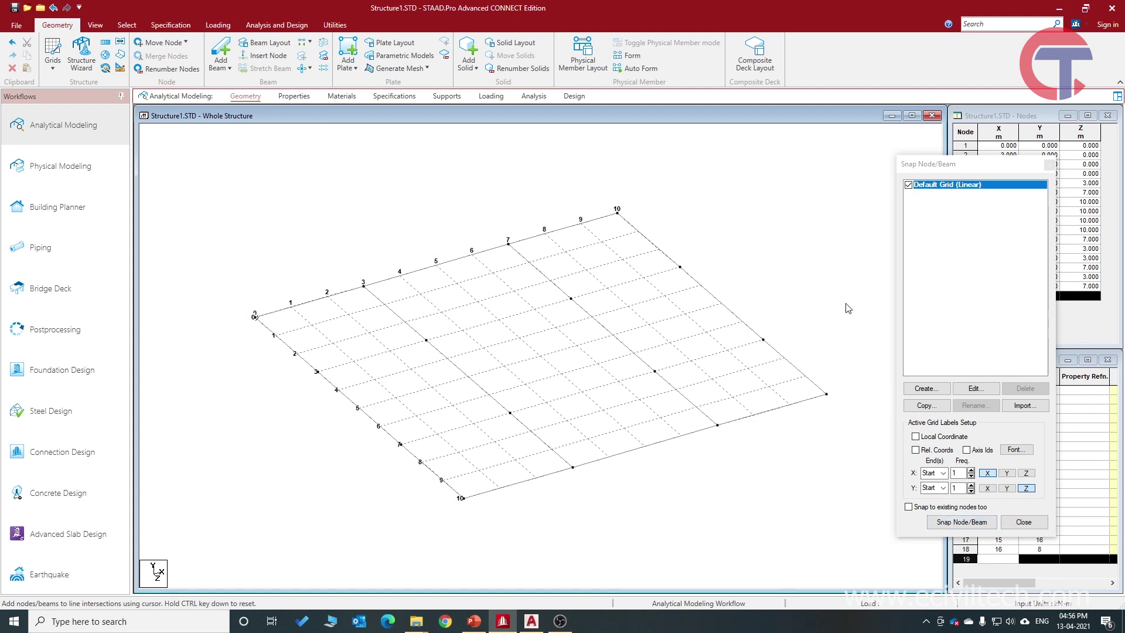
Draw an interior beam line at Z = 3 m from X = 0 to 10 m, with nodes at X = 3 and 7 m
drag(937, 166, 904, 169)
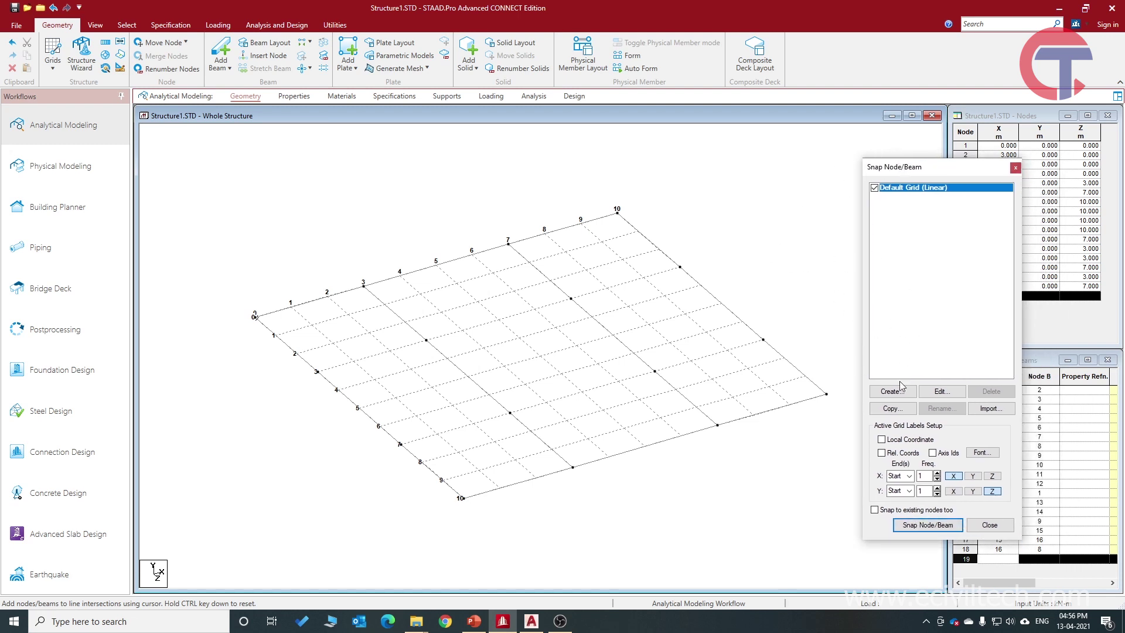
click(907, 528)
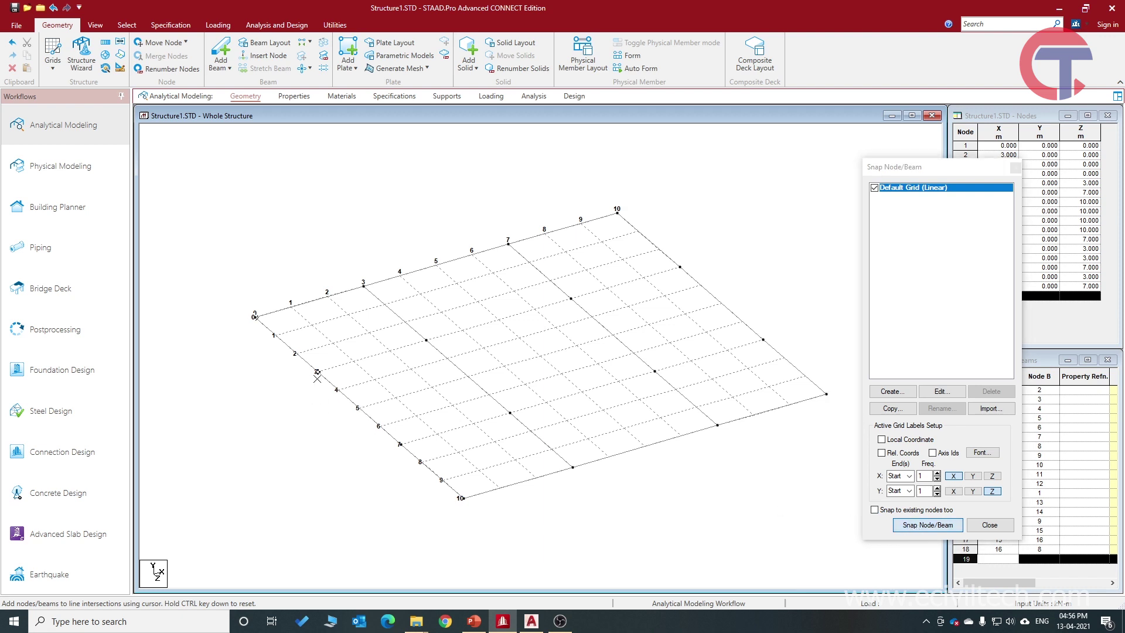
click(427, 342)
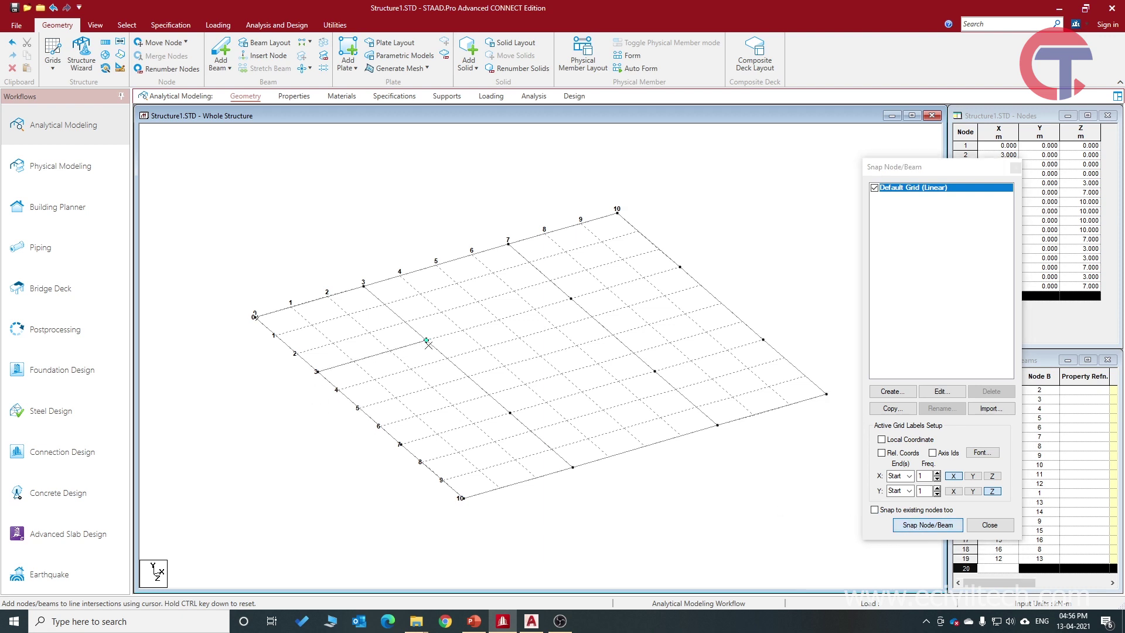
click(571, 298)
click(679, 268)
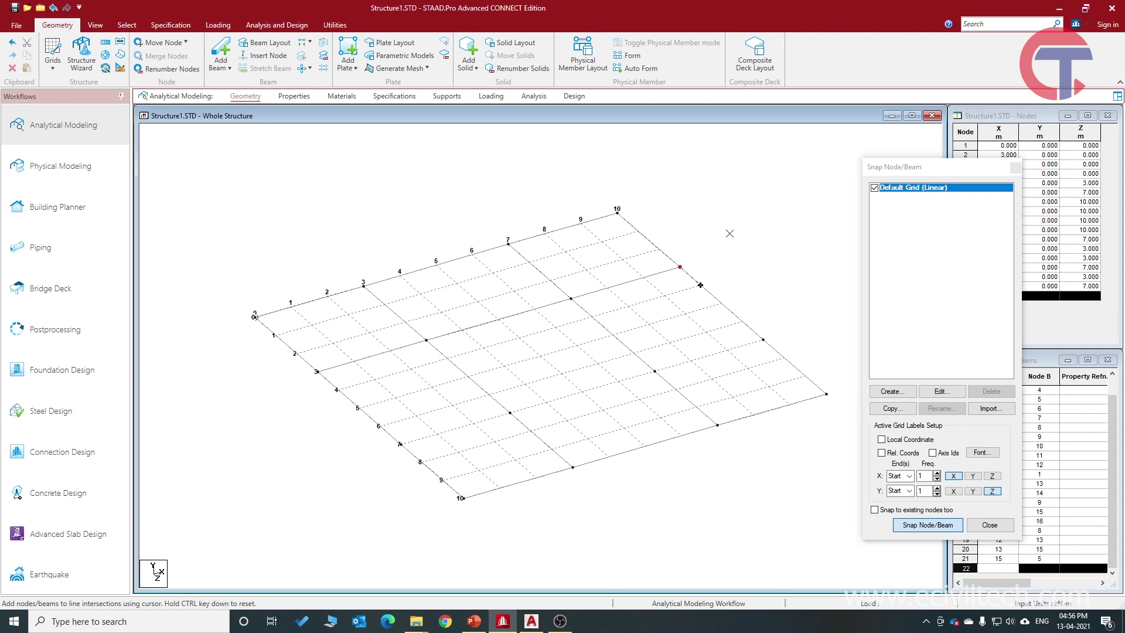
click(932, 527)
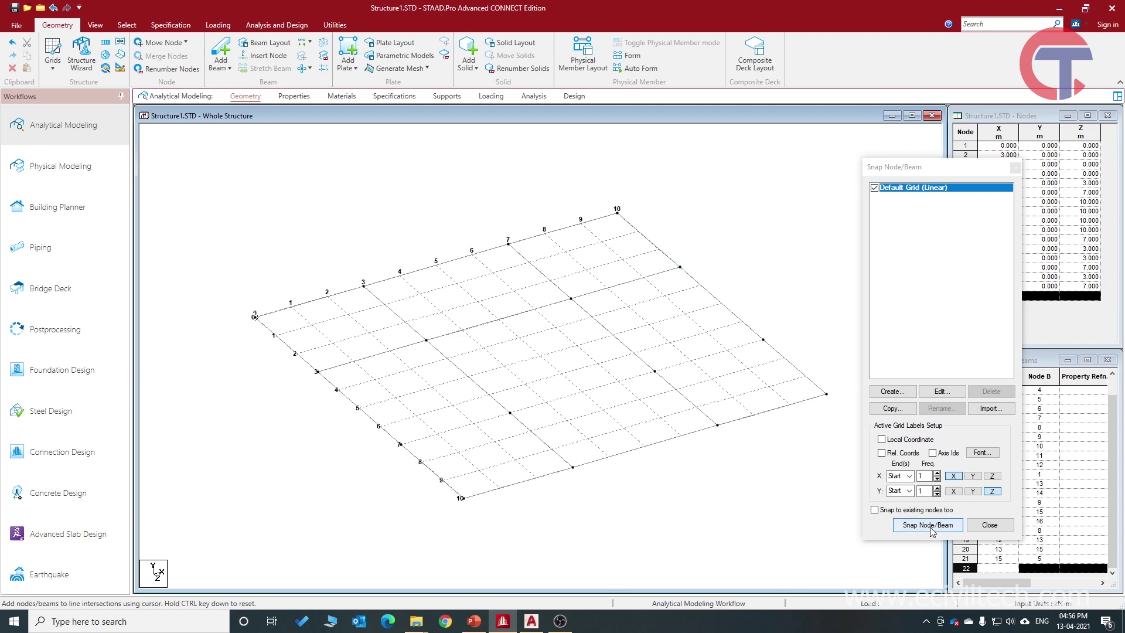
Draw an interior beam line at Z = 7 m through X = 0, 3, 7 and 10 m, and close the snap grid
click(926, 525)
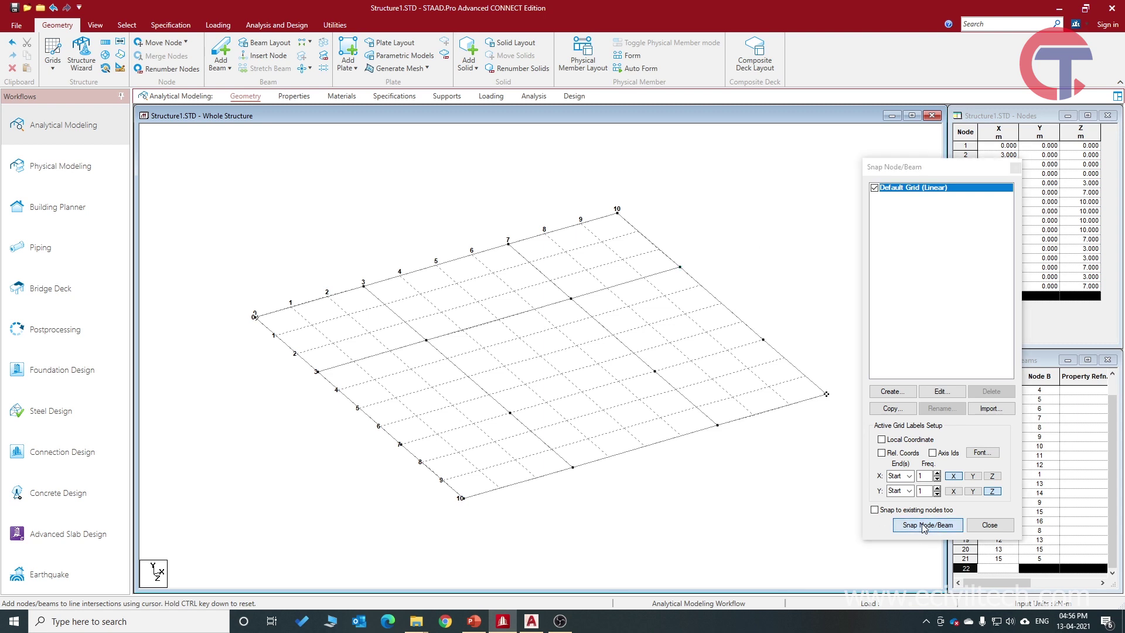
click(399, 443)
click(510, 413)
click(655, 371)
click(763, 339)
key(Escape)
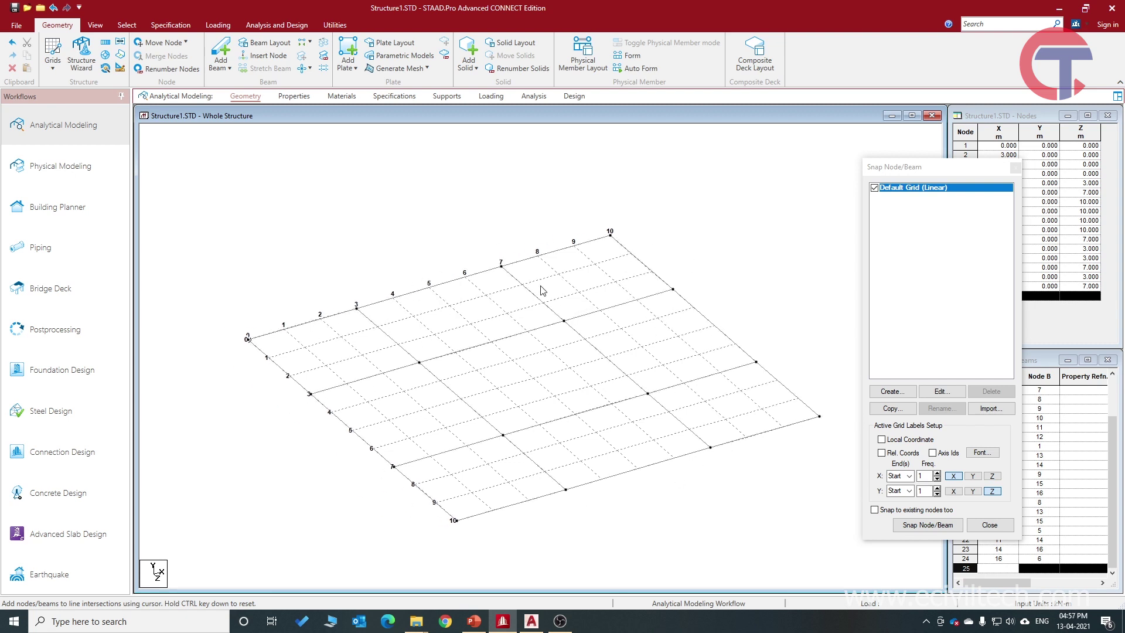
click(1015, 168)
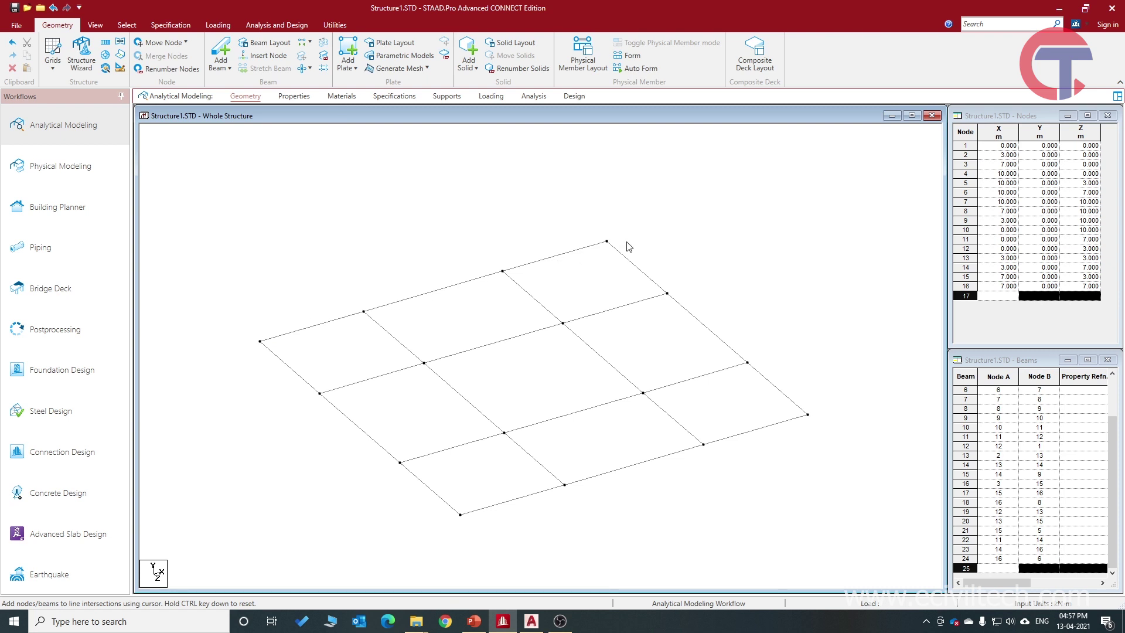
Measure the three bays along the Z = 0 edge using Node to Node Distance
click(336, 25)
click(32, 55)
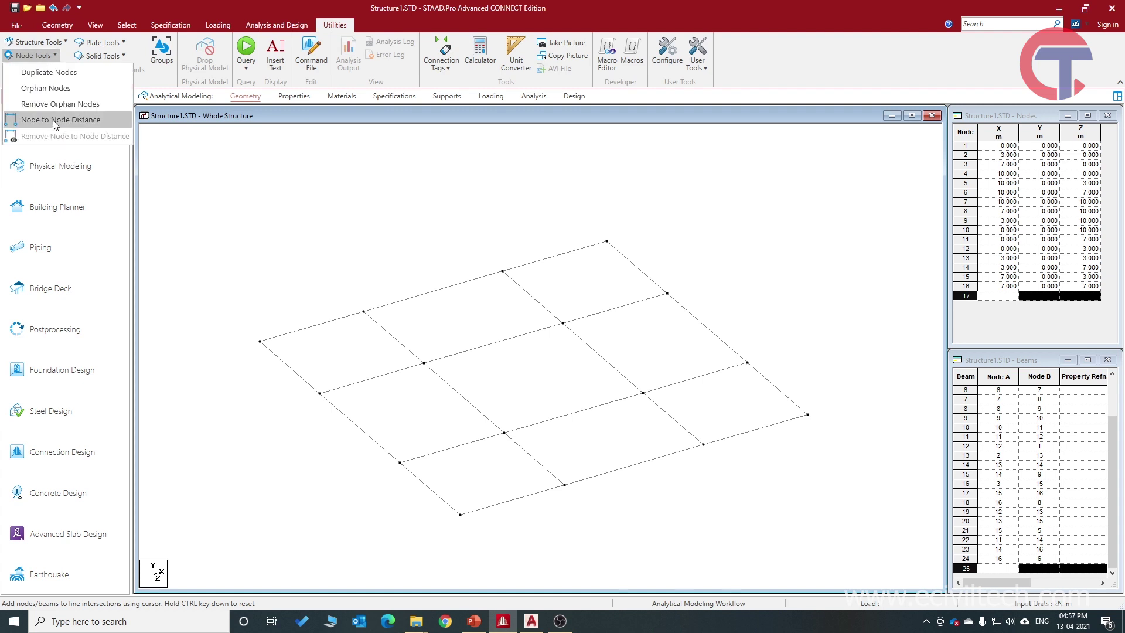
click(55, 120)
click(260, 341)
click(364, 312)
click(364, 312)
click(503, 272)
click(502, 272)
click(607, 241)
Measure the three bays along the X = 10 m edge from node to node
click(607, 242)
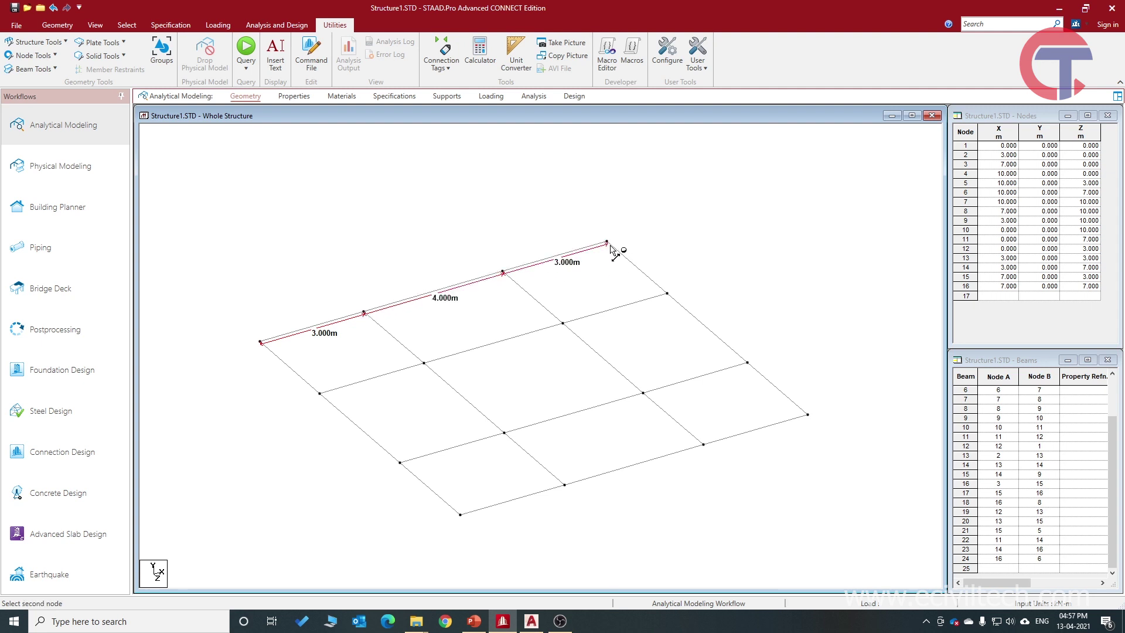
click(666, 293)
click(667, 294)
click(746, 363)
click(748, 364)
click(807, 415)
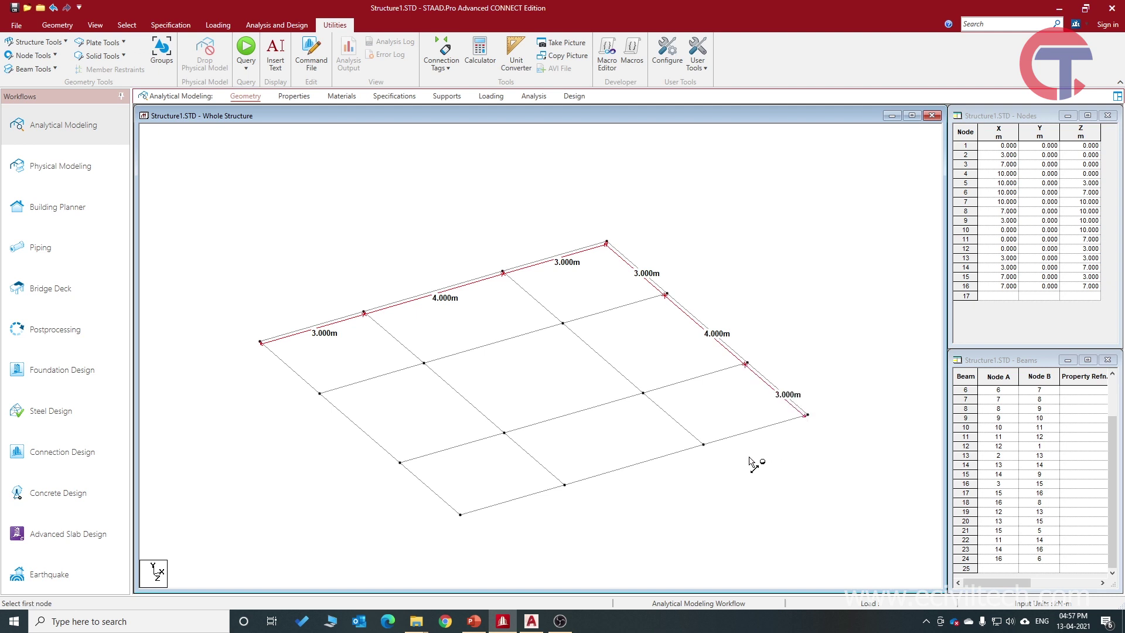
mouse_move(767, 453)
middle_down()
mouse_move(527, 402)
mouse_move(608, 401)
middle_up()
Check the elevation in AutoCAD, select all floor beams in STAAD.Pro, and open Translational Repeat for them
key(alt+Tab)
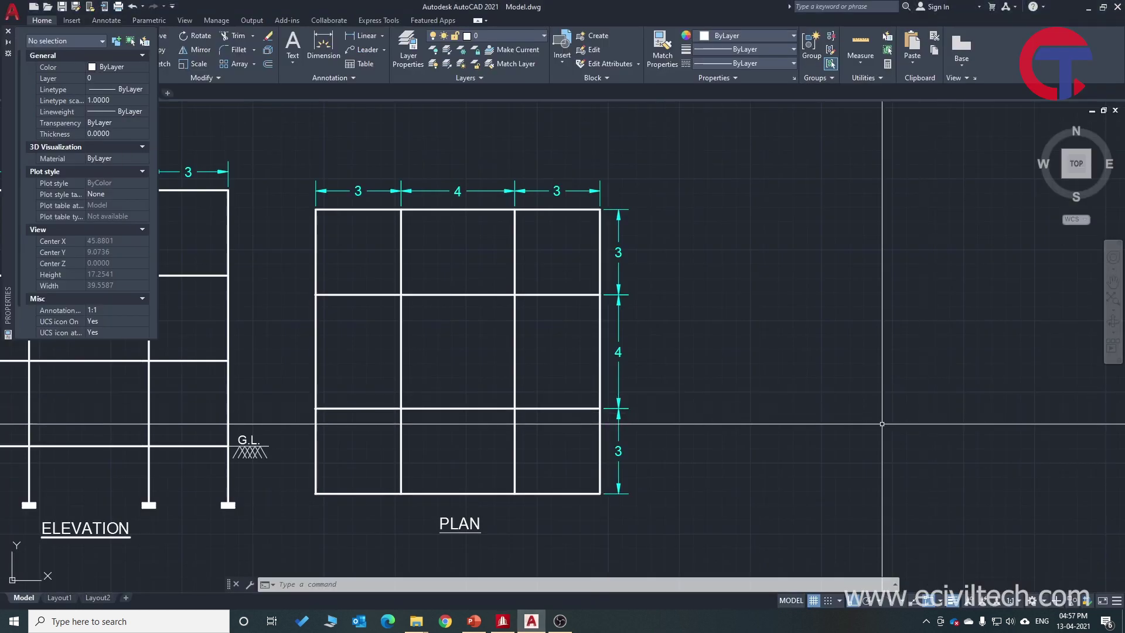
middle_drag(568, 327, 820, 410)
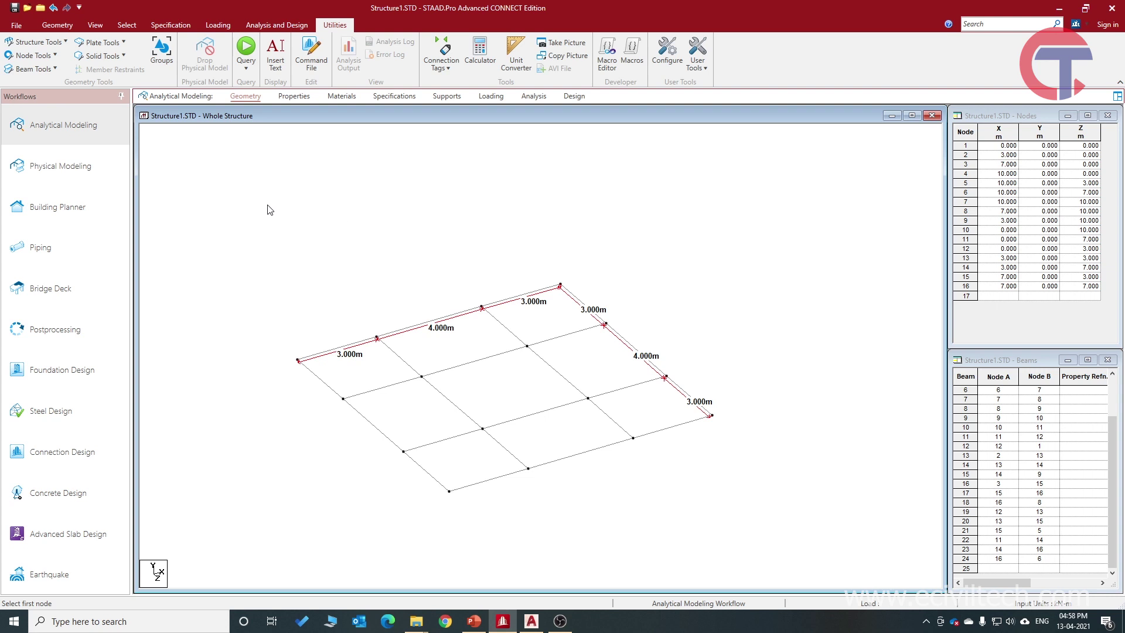
drag(228, 184, 753, 539)
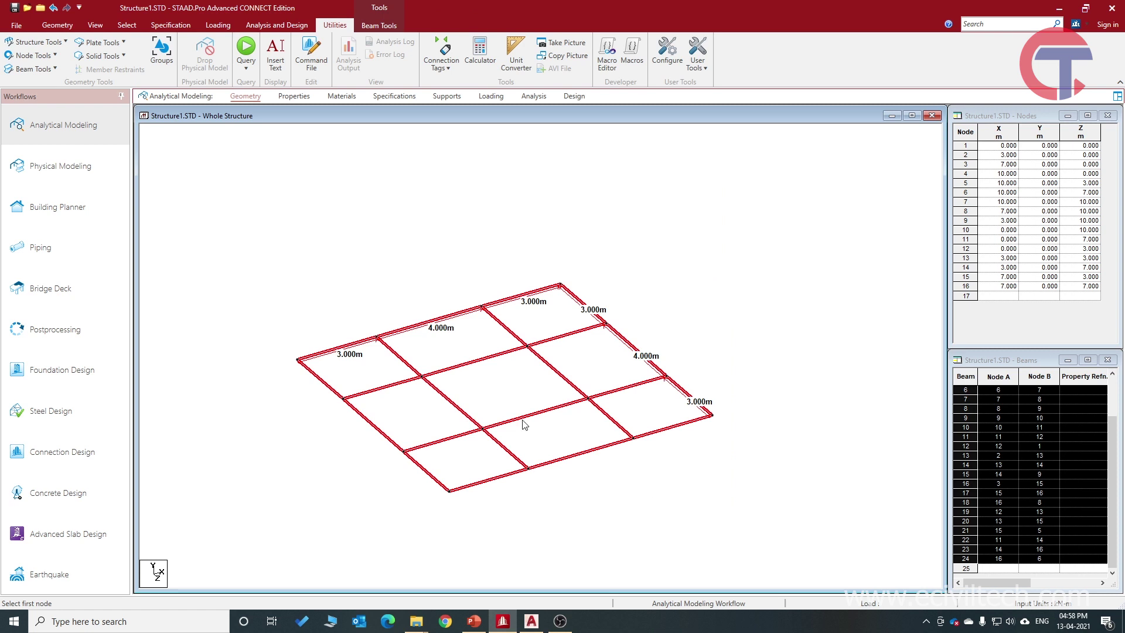
click(58, 25)
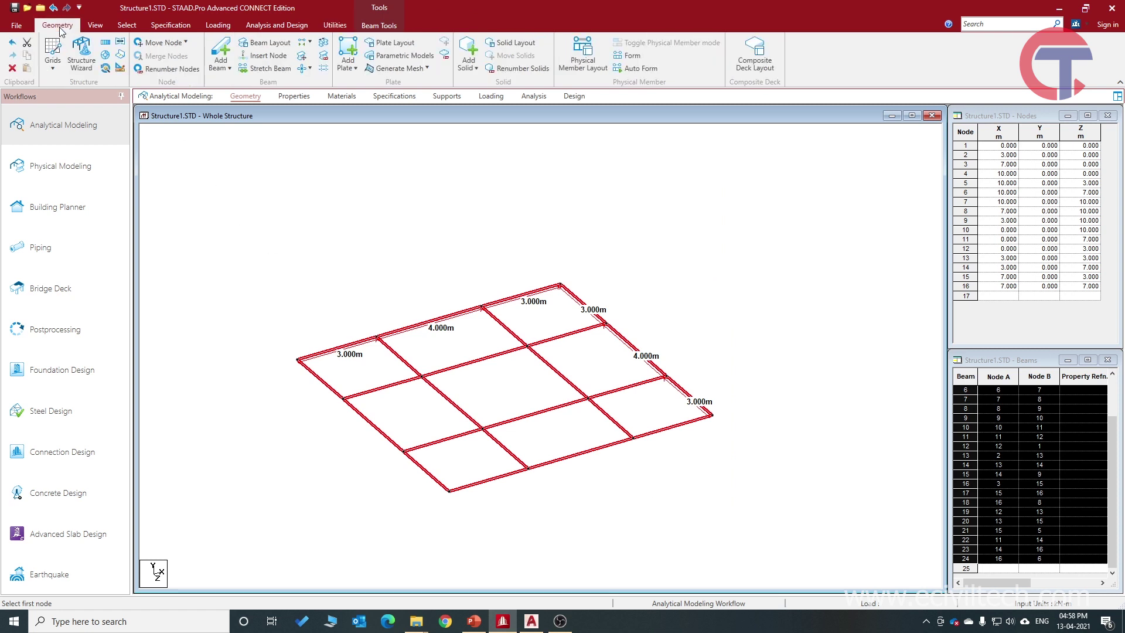
click(106, 45)
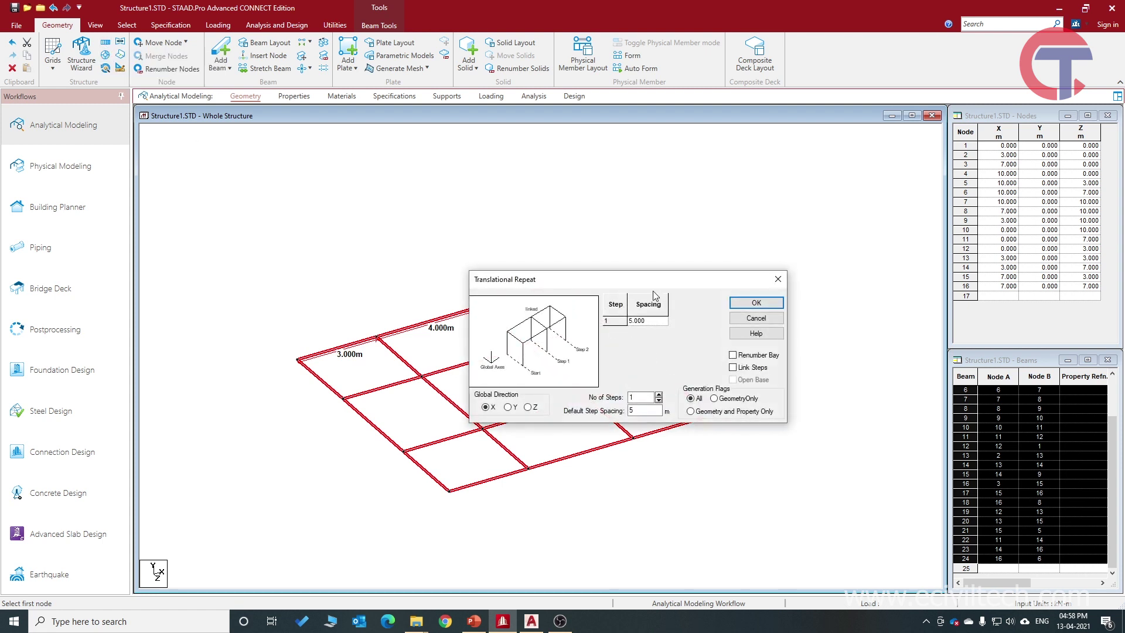
drag(639, 286, 772, 154)
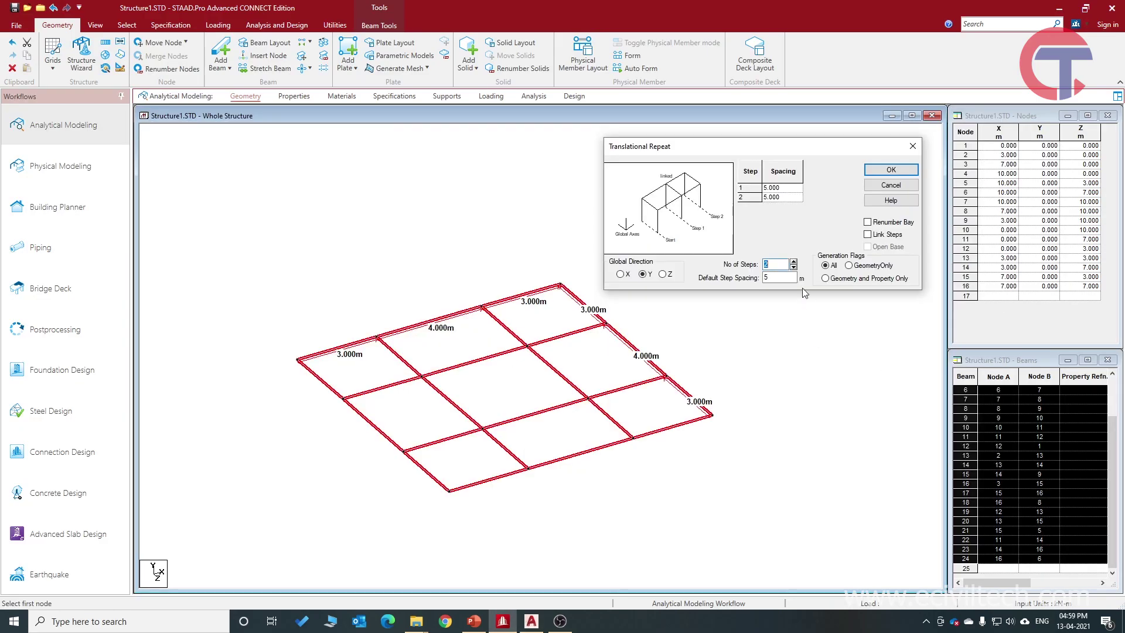
Repeat the floor along Y in 4 linked steps, with a first spacing of 2 m and 3 m for the others
text(1)
key(Tab)
text(3)
click(794, 262)
click(793, 262)
click(794, 262)
drag(778, 188, 731, 188)
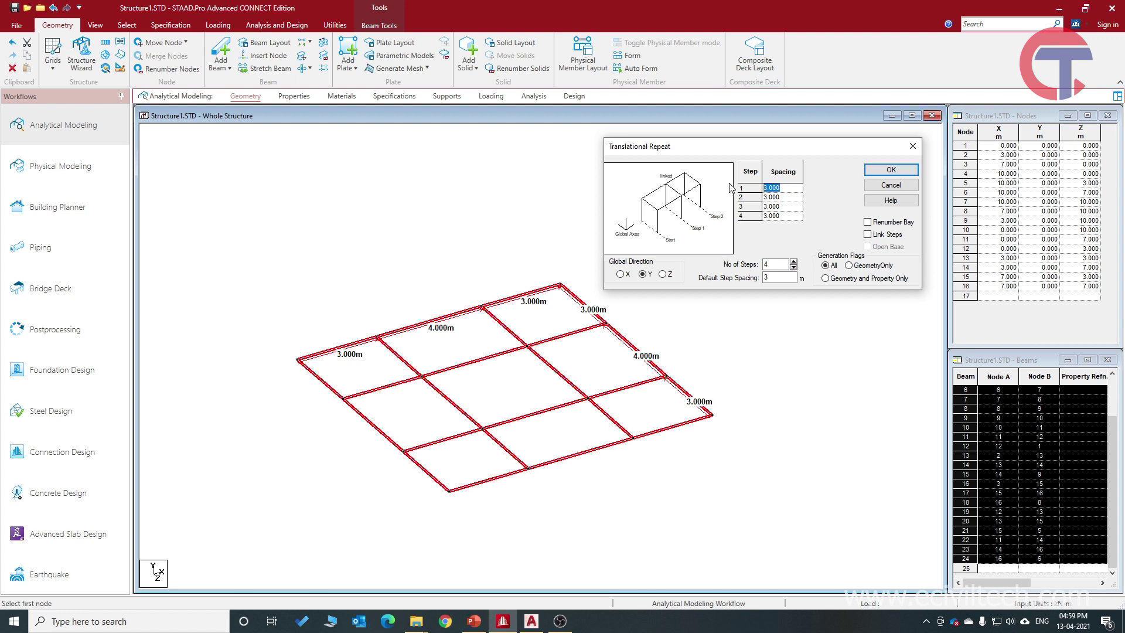
text(2)
click(775, 262)
double_click(773, 264)
click(891, 169)
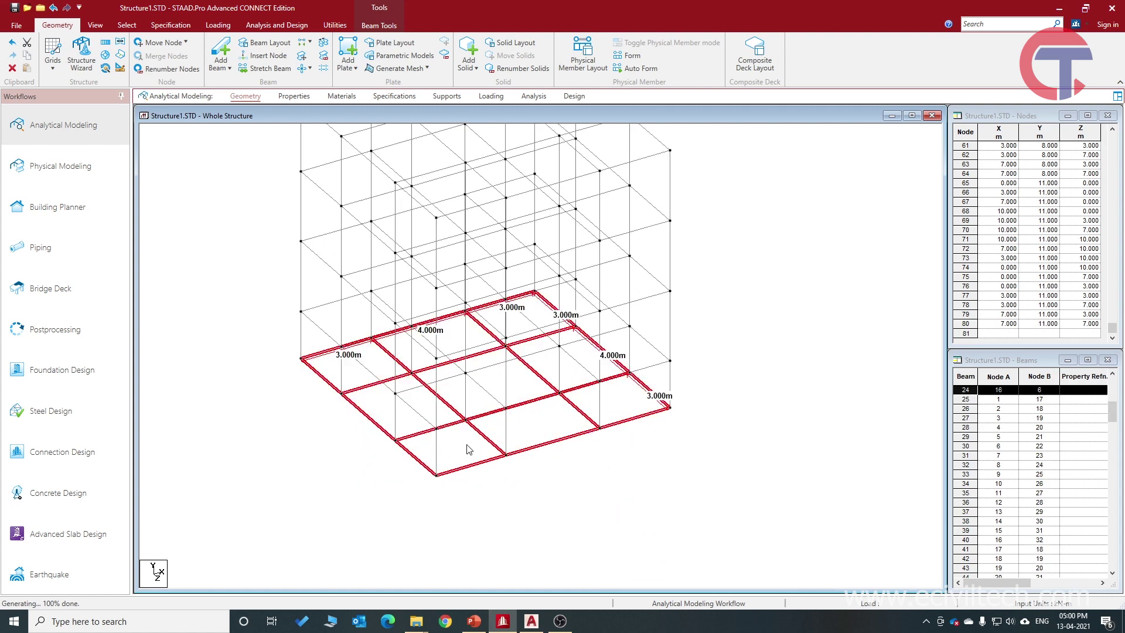
Switch to AutoCAD, examine the column bases in the elevation, and return to STAAD.Pro
key(alt+Tab)
scroll(387, 393, up, 6)
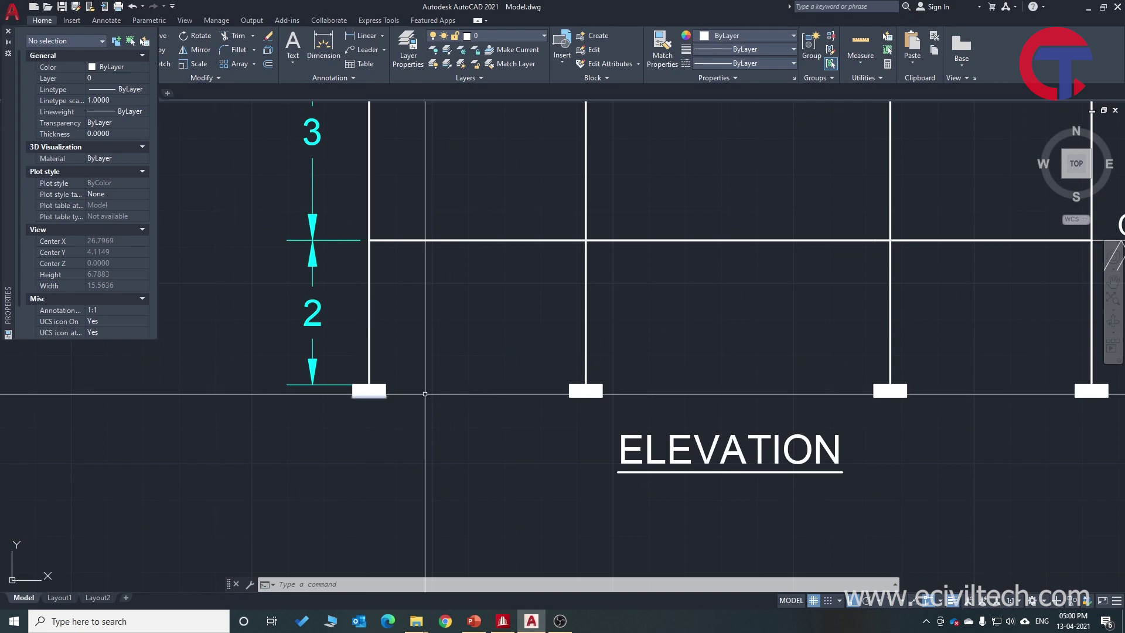
key(alt+Tab)
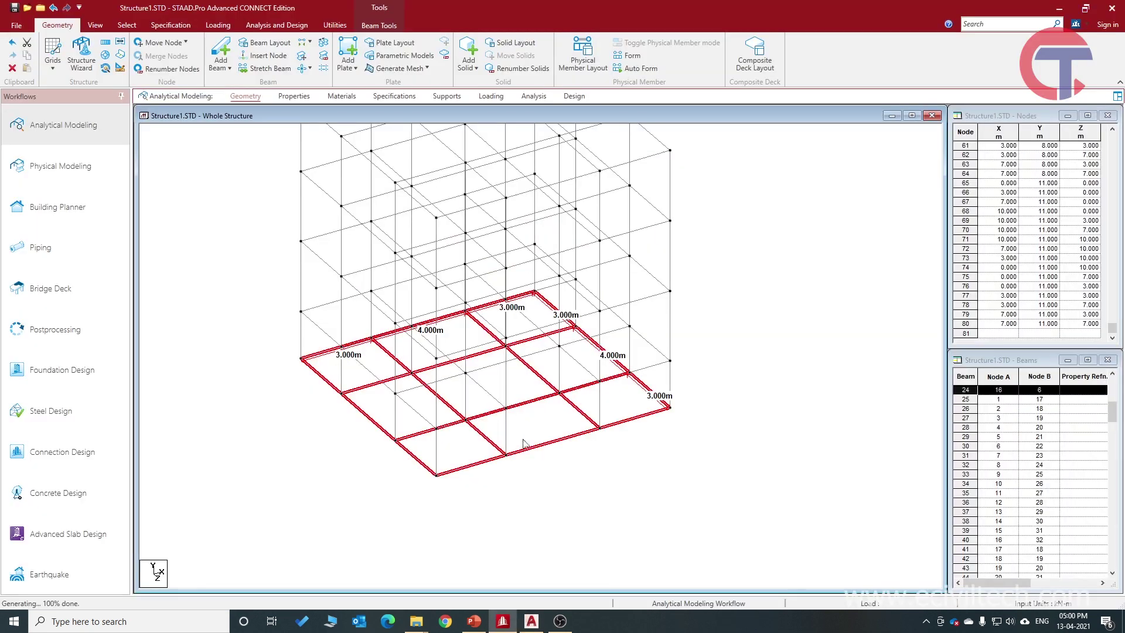
Select all base-level beams at Y = 0 in the front view and delete them, returning to the isometric view
click(371, 396)
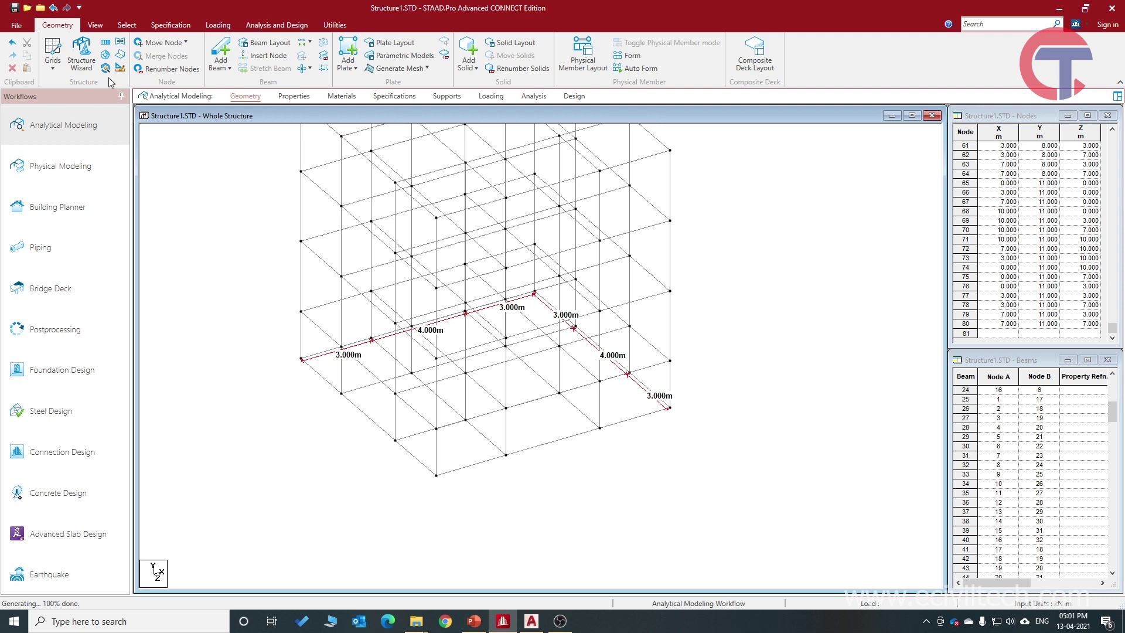
click(95, 25)
click(241, 61)
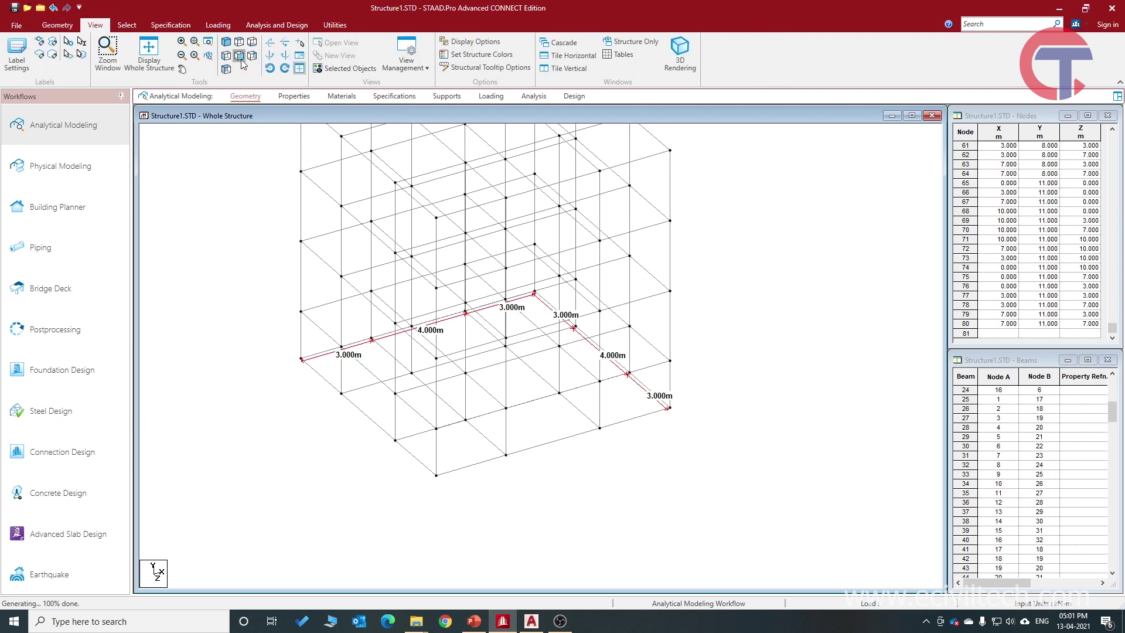
drag(233, 458, 791, 539)
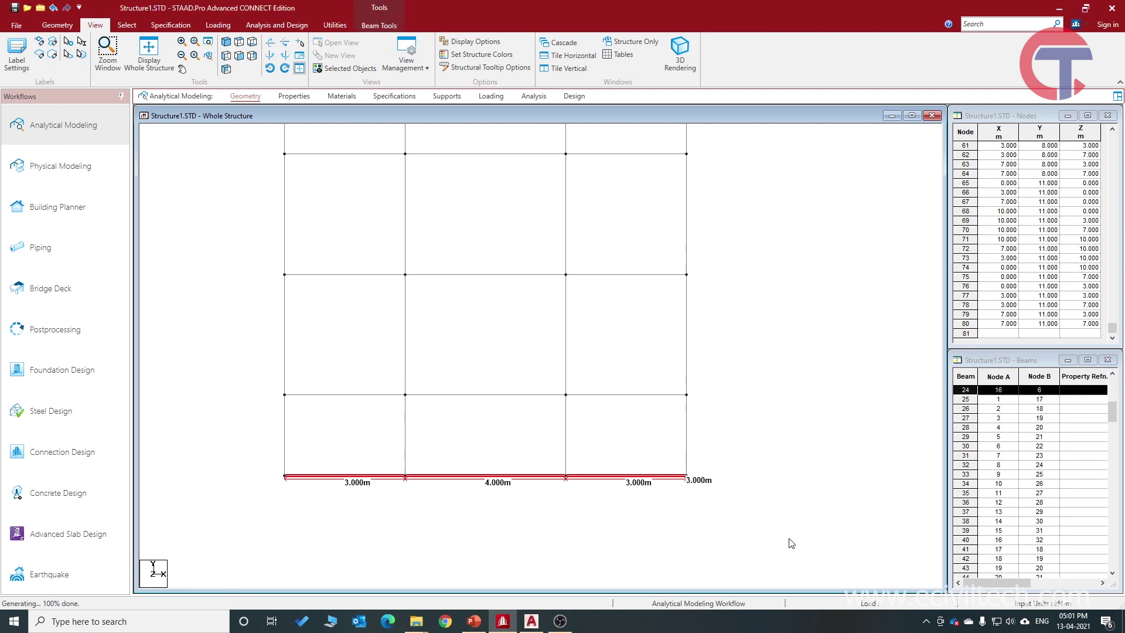
click(225, 44)
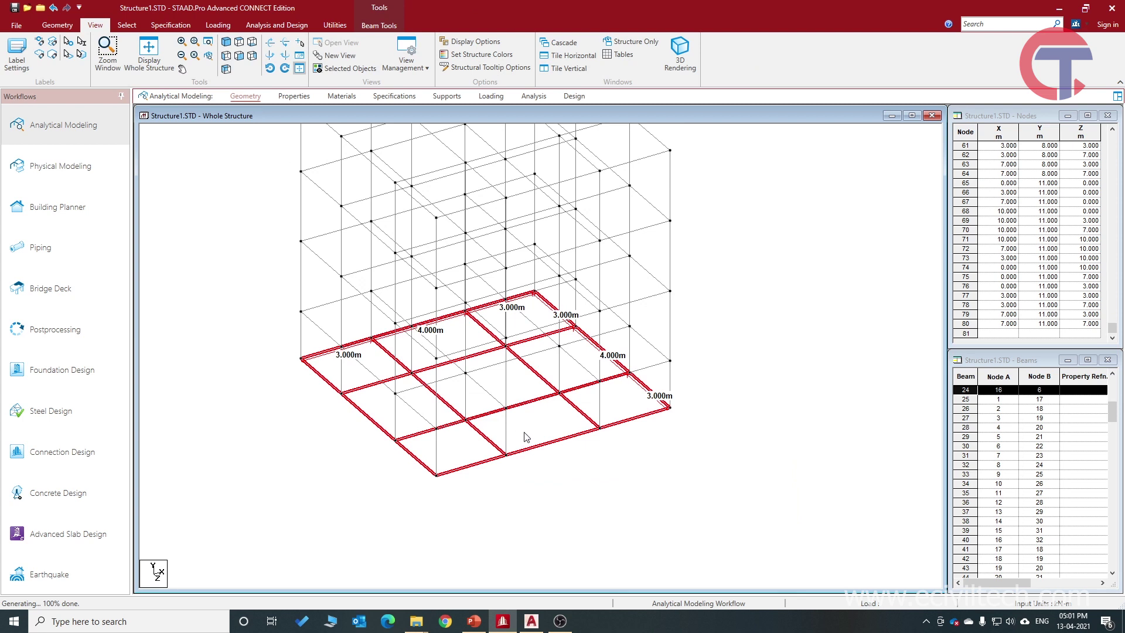
click(552, 436)
scroll(357, 398, down, 3)
scroll(518, 473, up, 3)
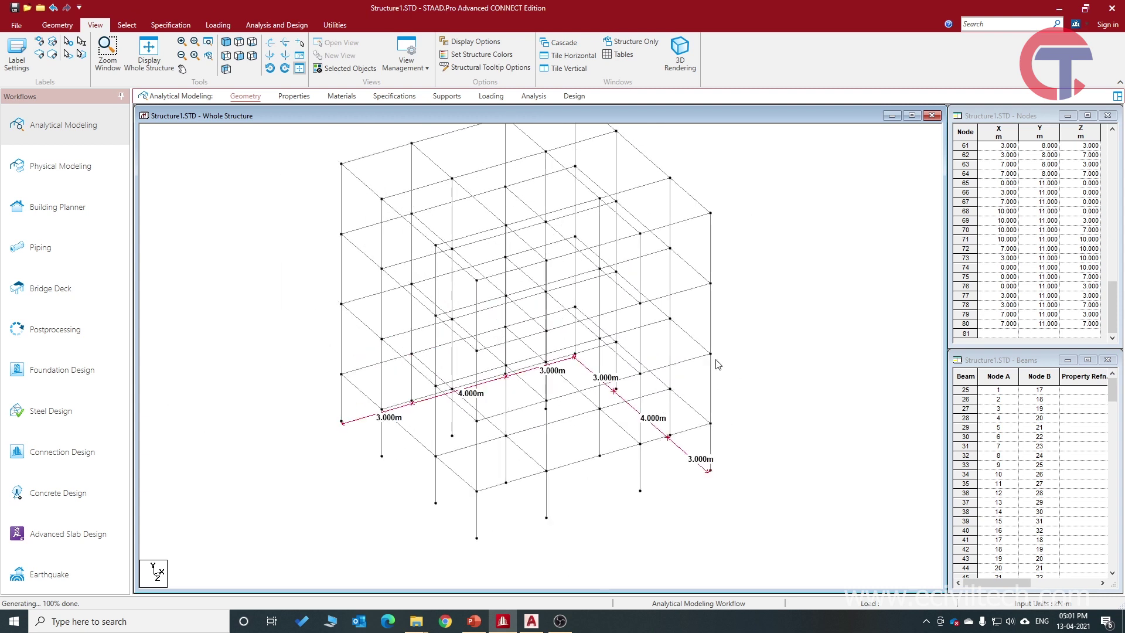
Measure each storey height from base to roof along the corner column at X = 0, Z = 0, node to node
click(338, 25)
click(33, 55)
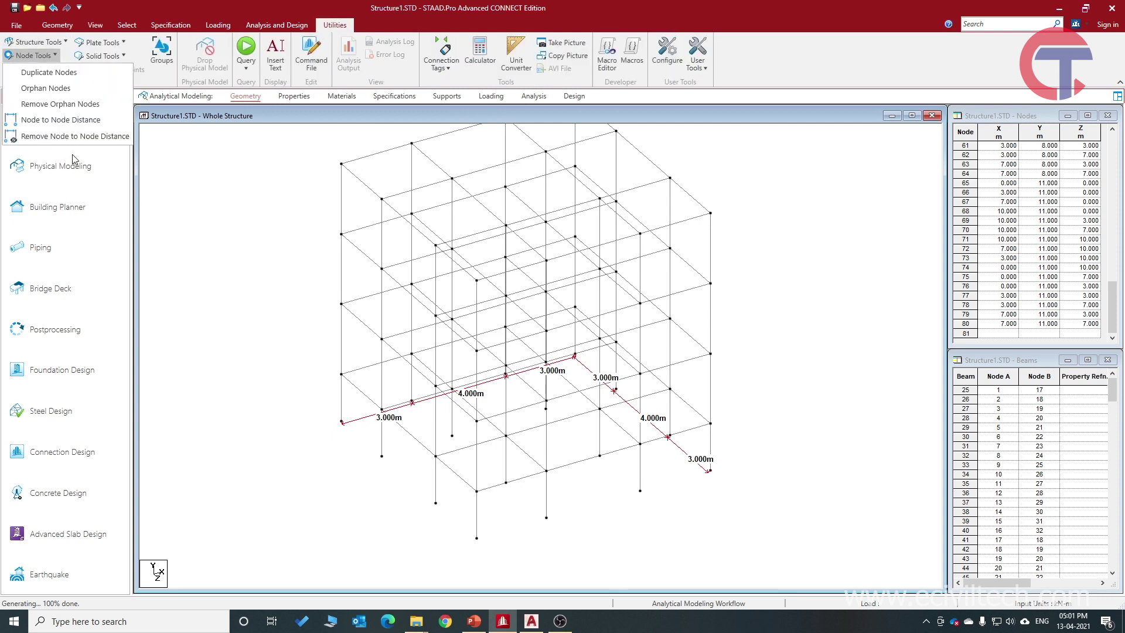
click(59, 120)
click(339, 423)
click(343, 373)
click(343, 374)
click(342, 304)
click(342, 304)
click(343, 234)
click(342, 234)
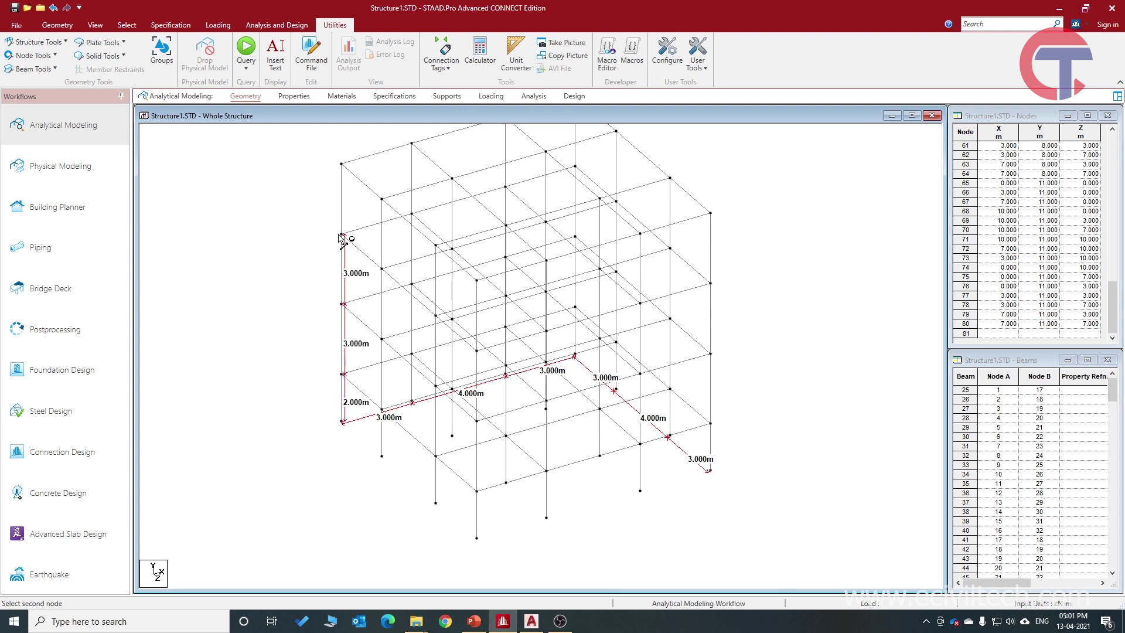
click(342, 164)
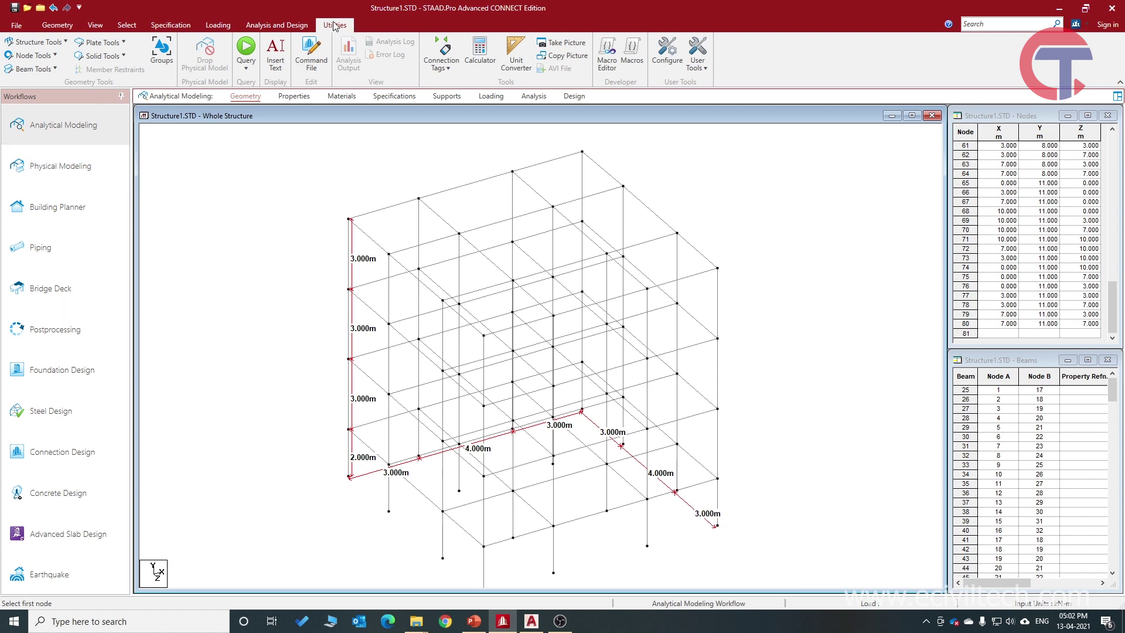
Remove all node-to-node distance dimensions from the frame and switch to the presentation slide with the elevation and plan
click(55, 56)
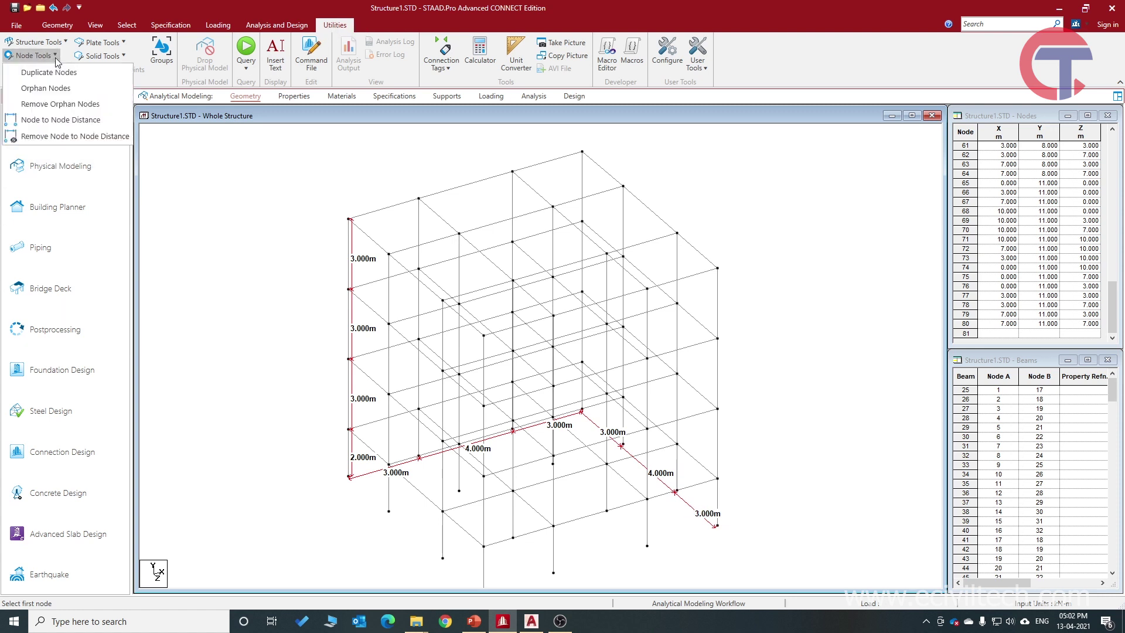
click(54, 137)
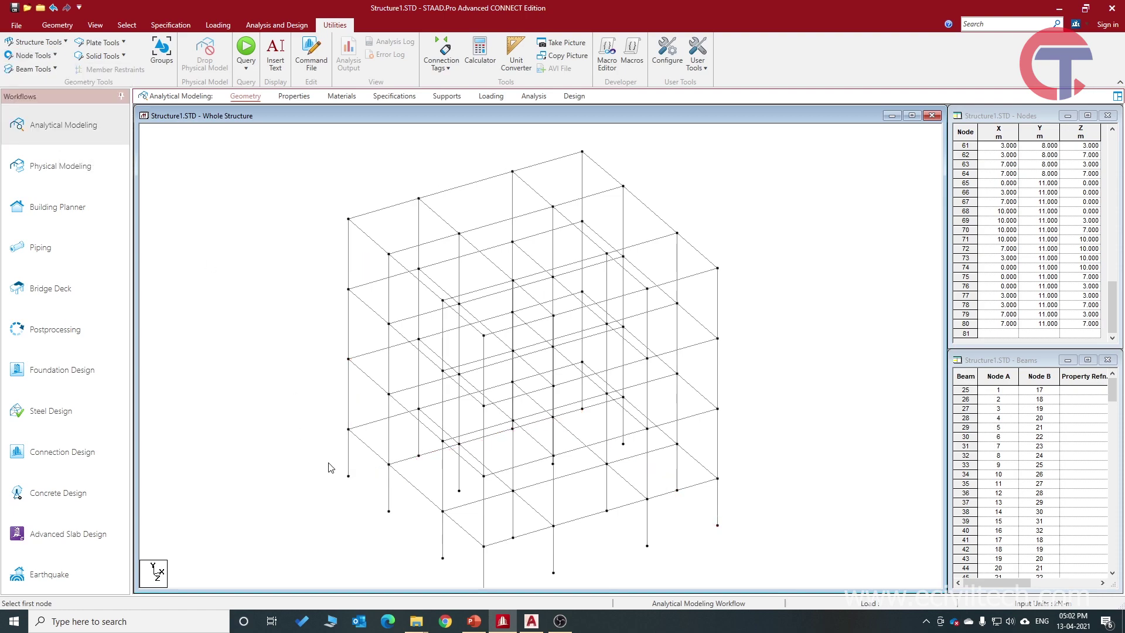
key(alt+Tab)
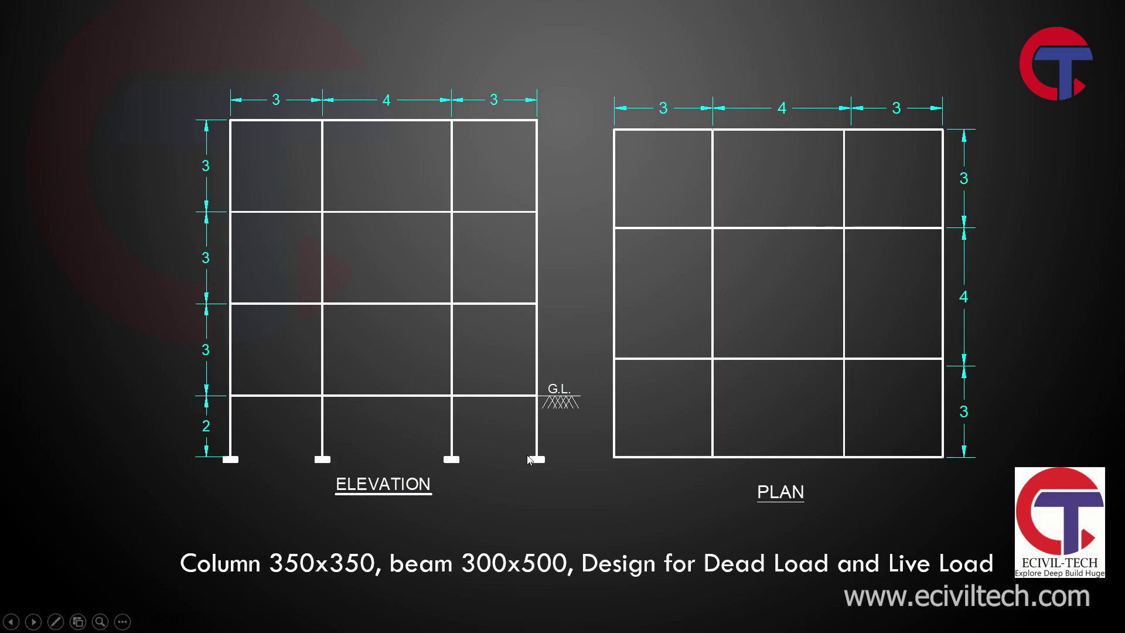
Return from the slide to STAAD.Pro, create a fixed support and select it in the support list
key(Escape)
key(alt+Tab)
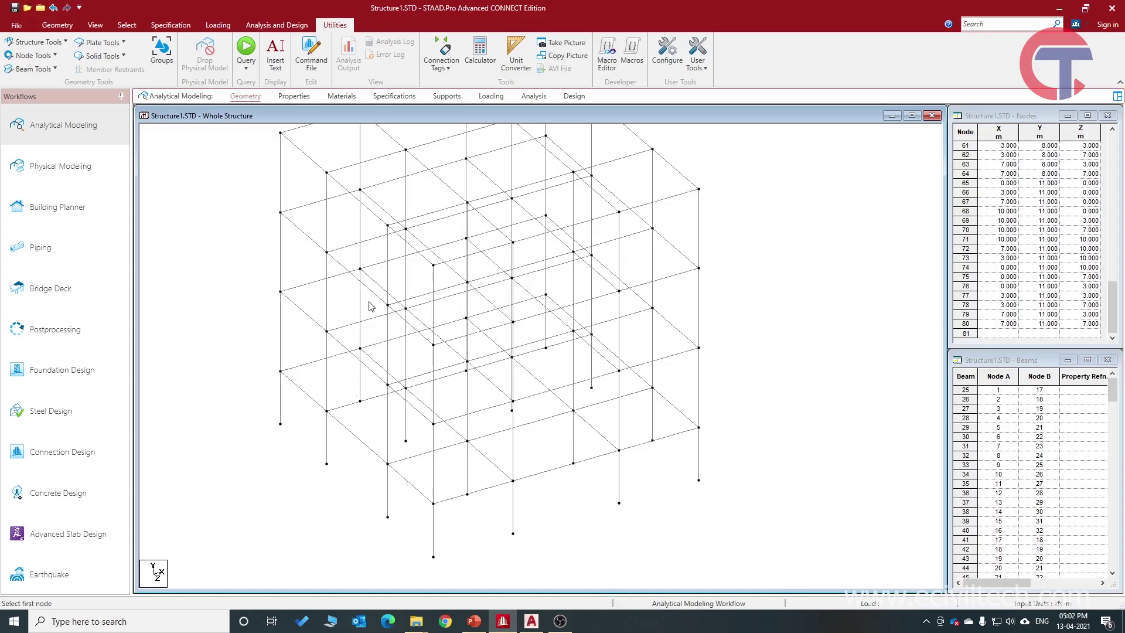
click(447, 96)
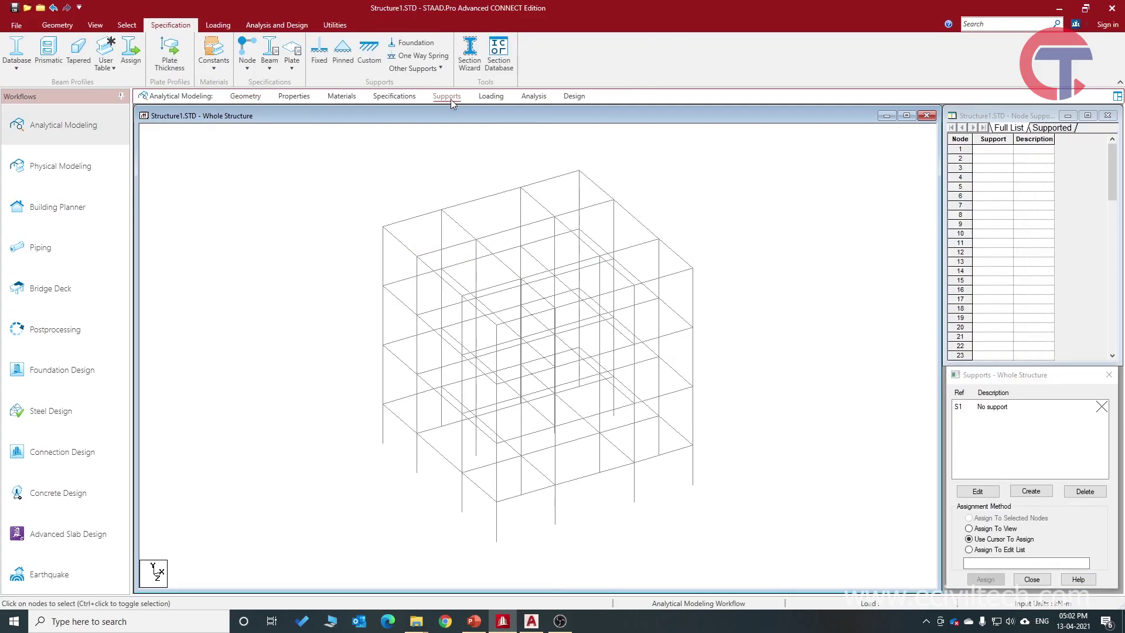
click(1036, 492)
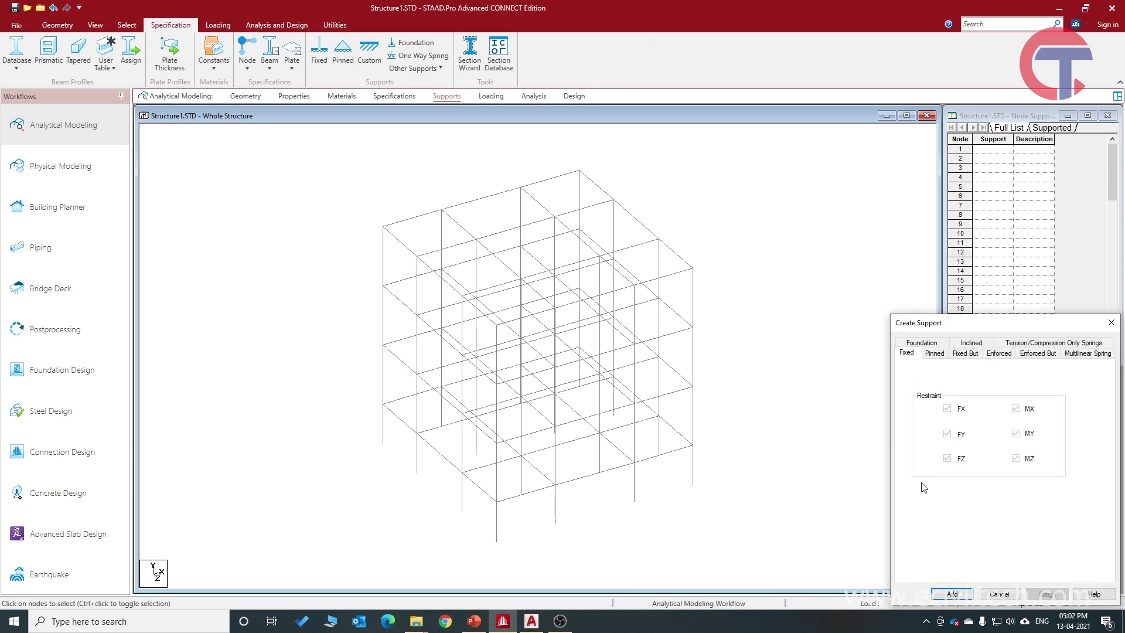
click(952, 594)
click(1023, 418)
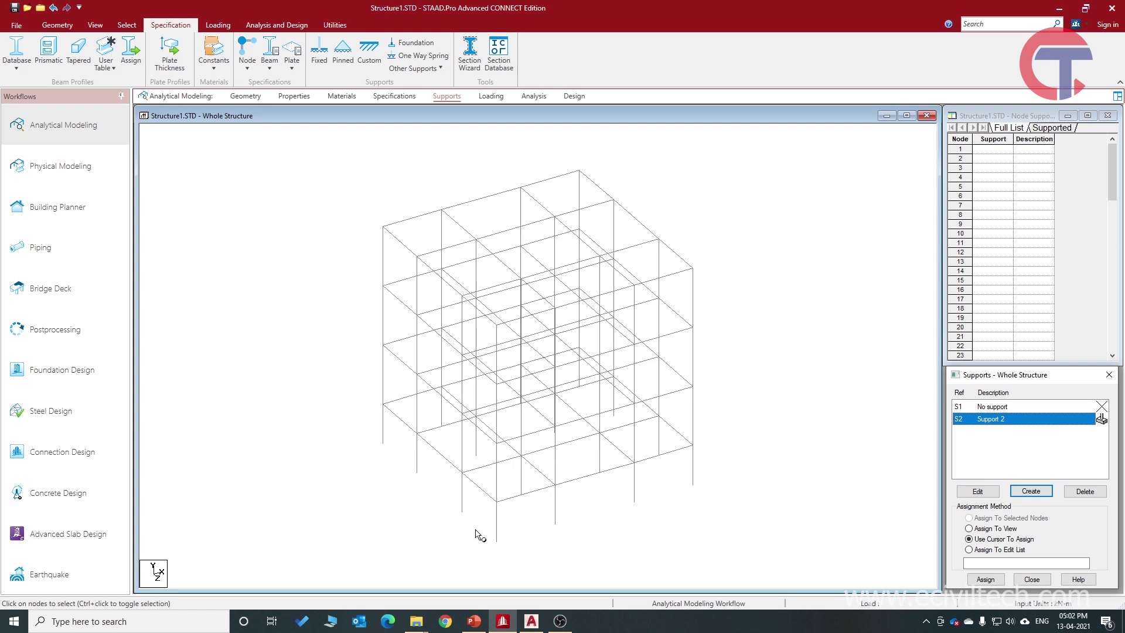
Select all column base nodes in the front view and assign the fixed support to them
click(496, 541)
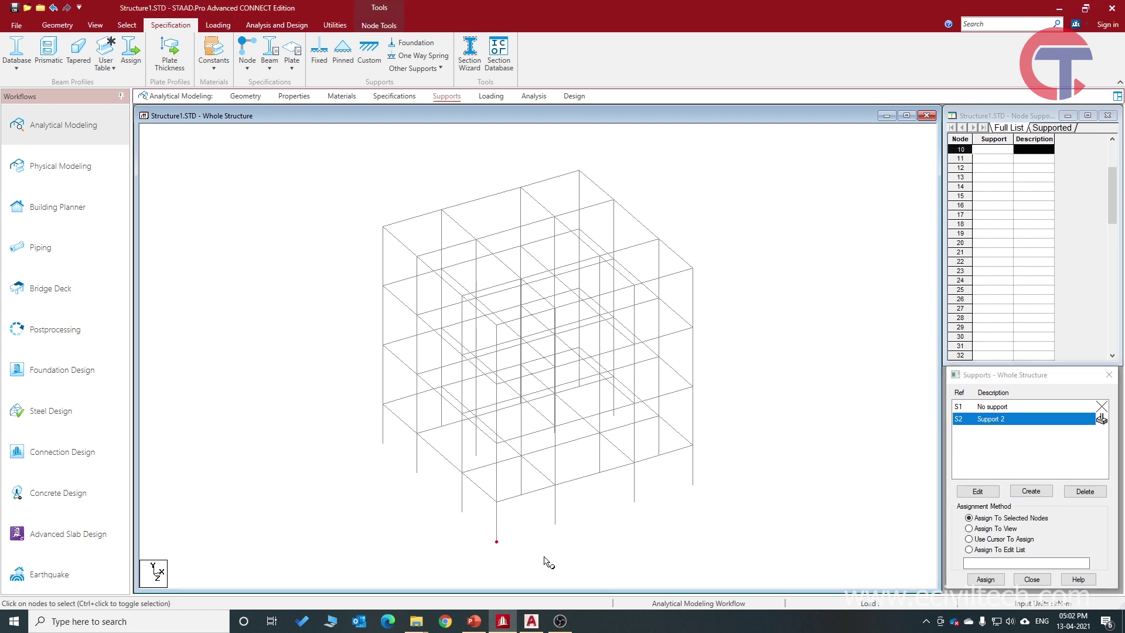
click(559, 545)
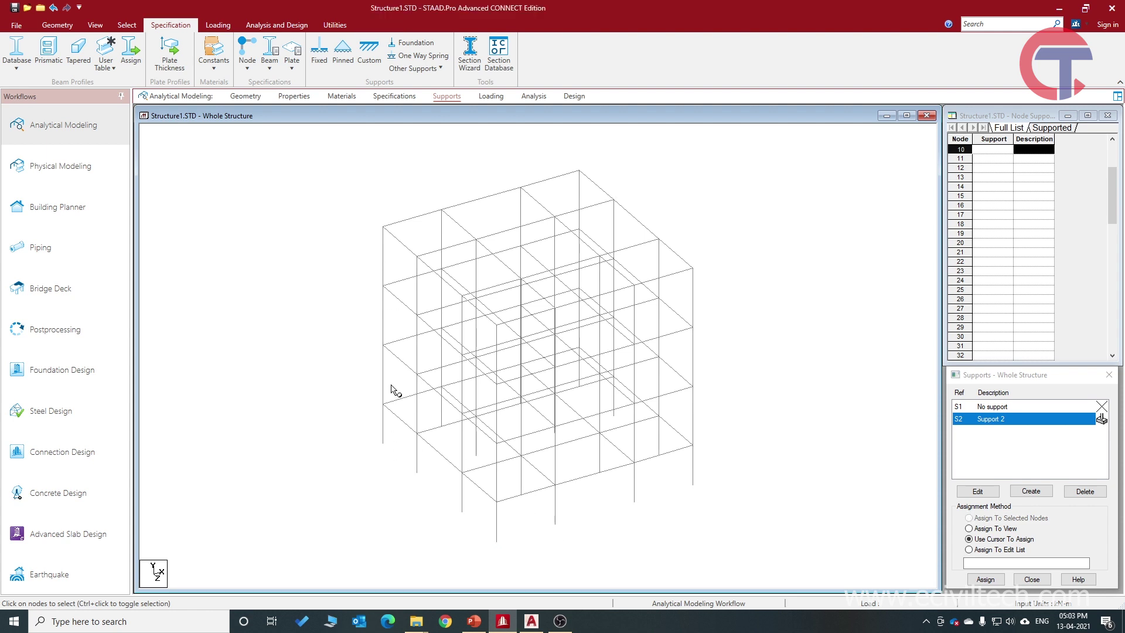
click(95, 24)
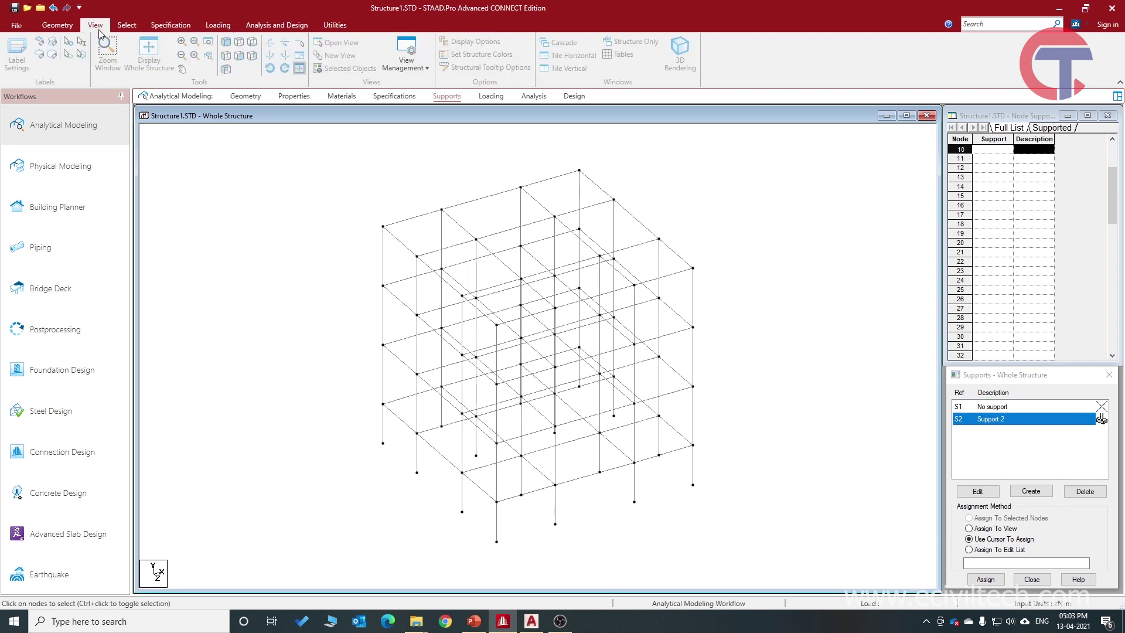
click(239, 56)
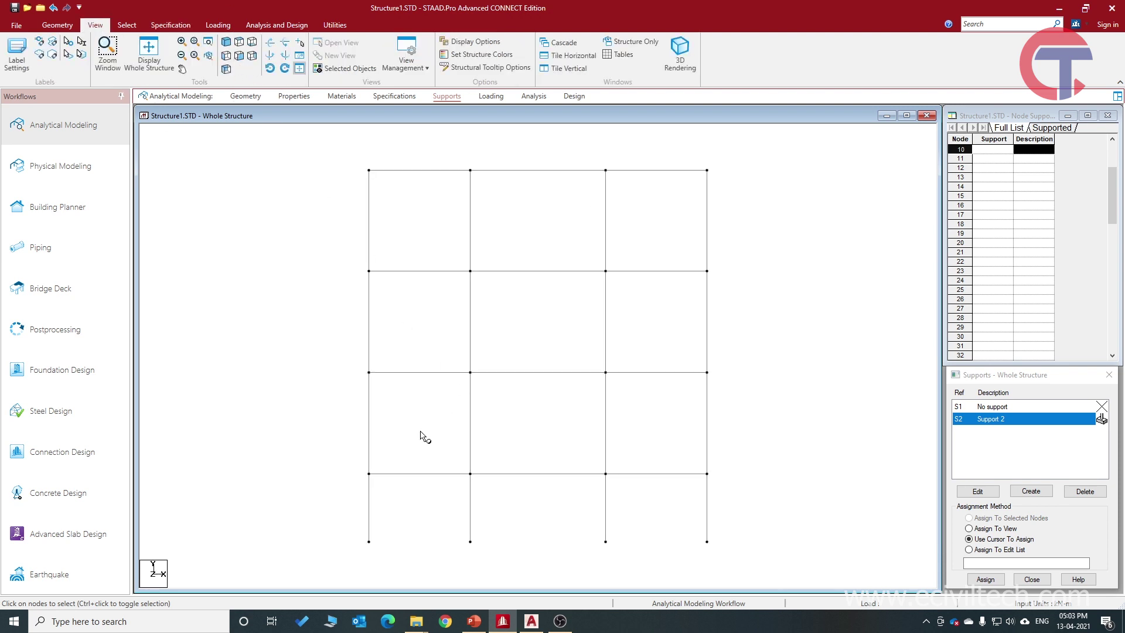
scroll(427, 518, up, 1)
drag(294, 463, 831, 520)
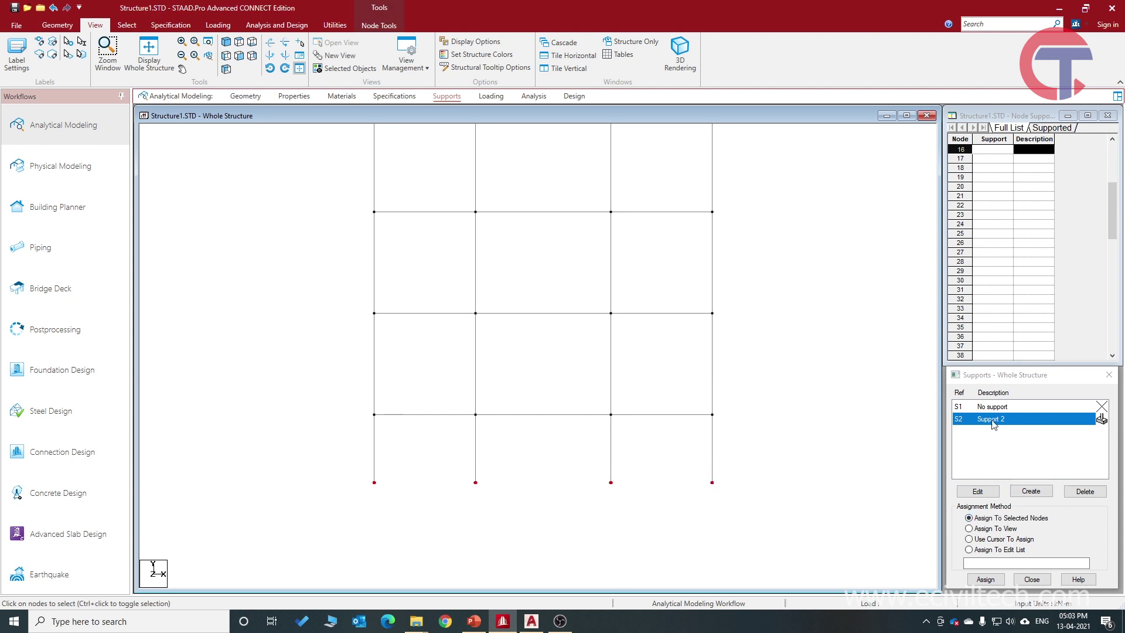
click(984, 579)
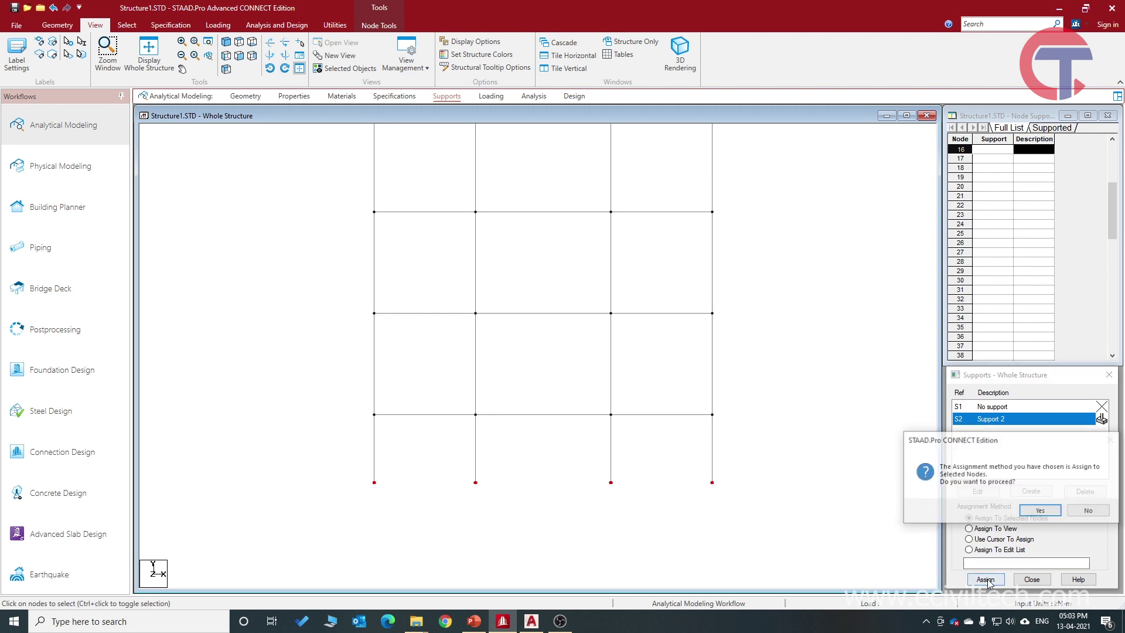
click(1040, 511)
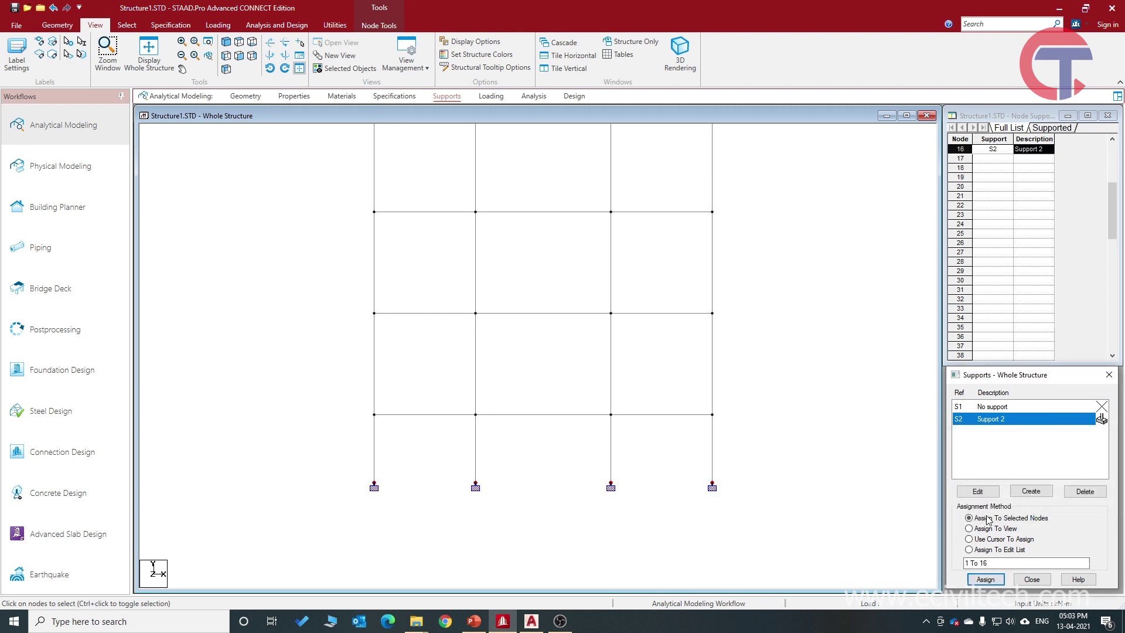
Return to the isometric view and examine the supported frame from several angles in a 3D rendered view
click(231, 46)
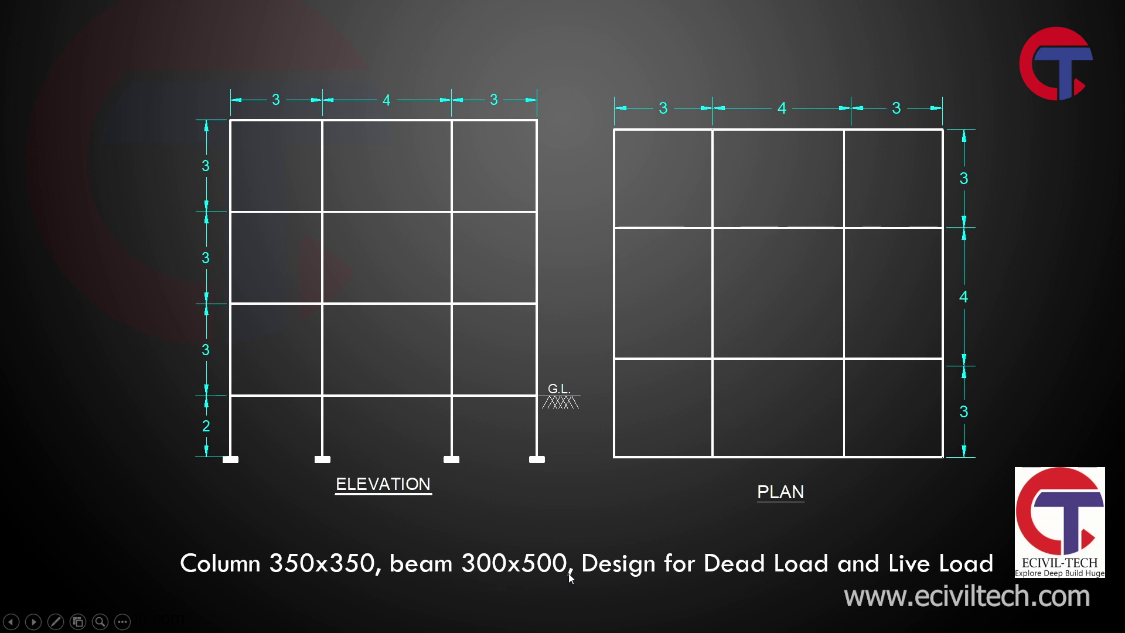
key(Escape)
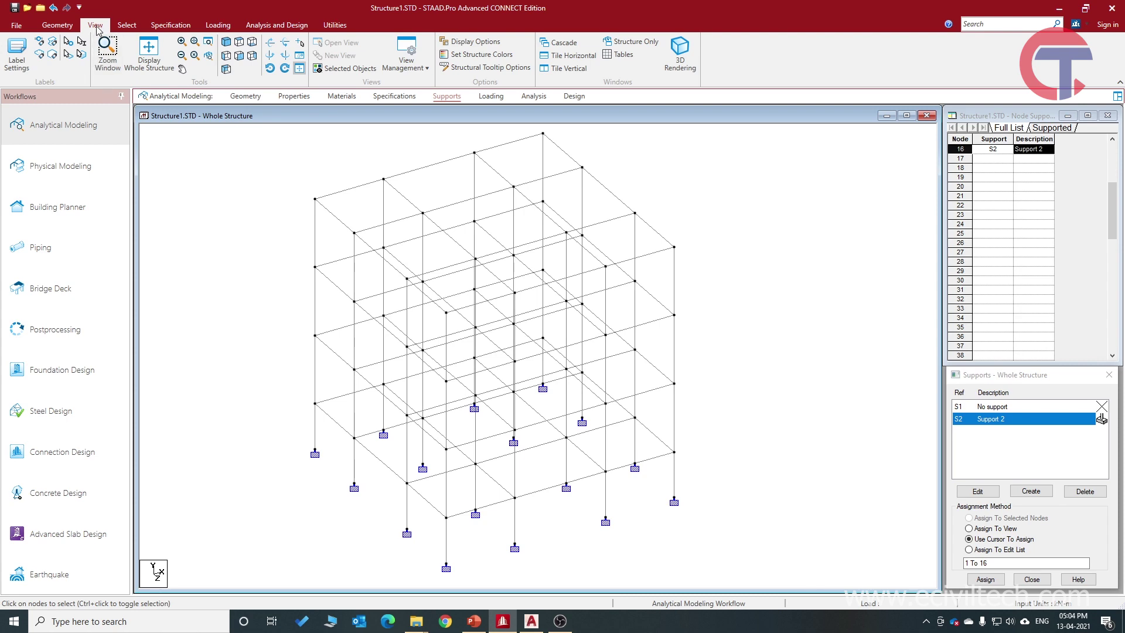
click(684, 56)
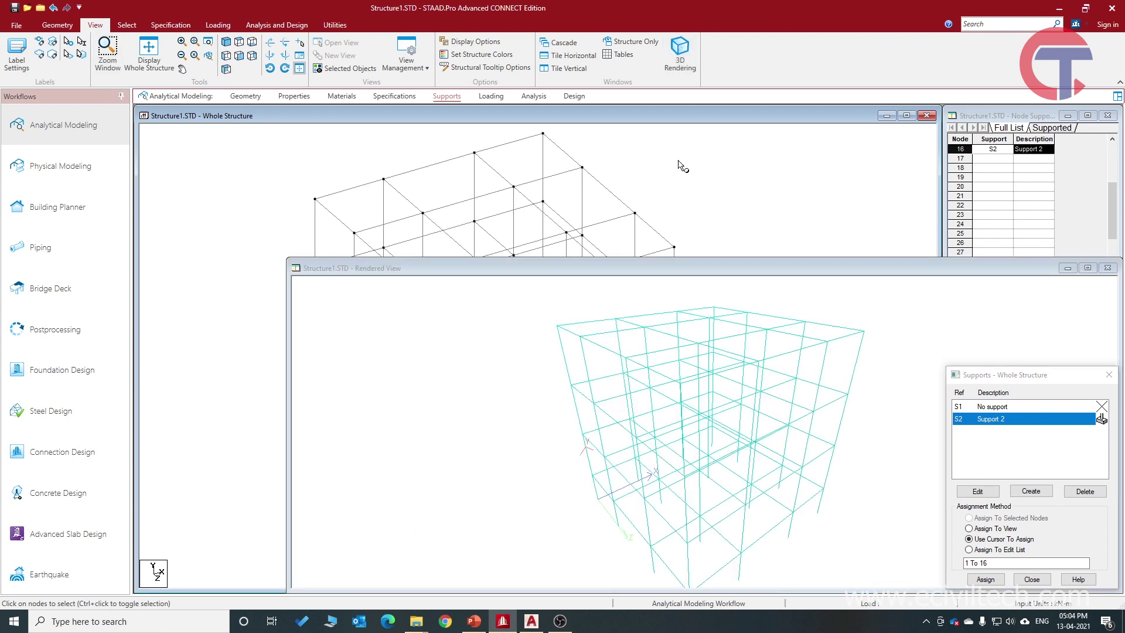
drag(789, 270, 592, 146)
drag(609, 222, 638, 315)
drag(638, 276, 608, 335)
drag(681, 327, 431, 362)
drag(570, 380, 493, 355)
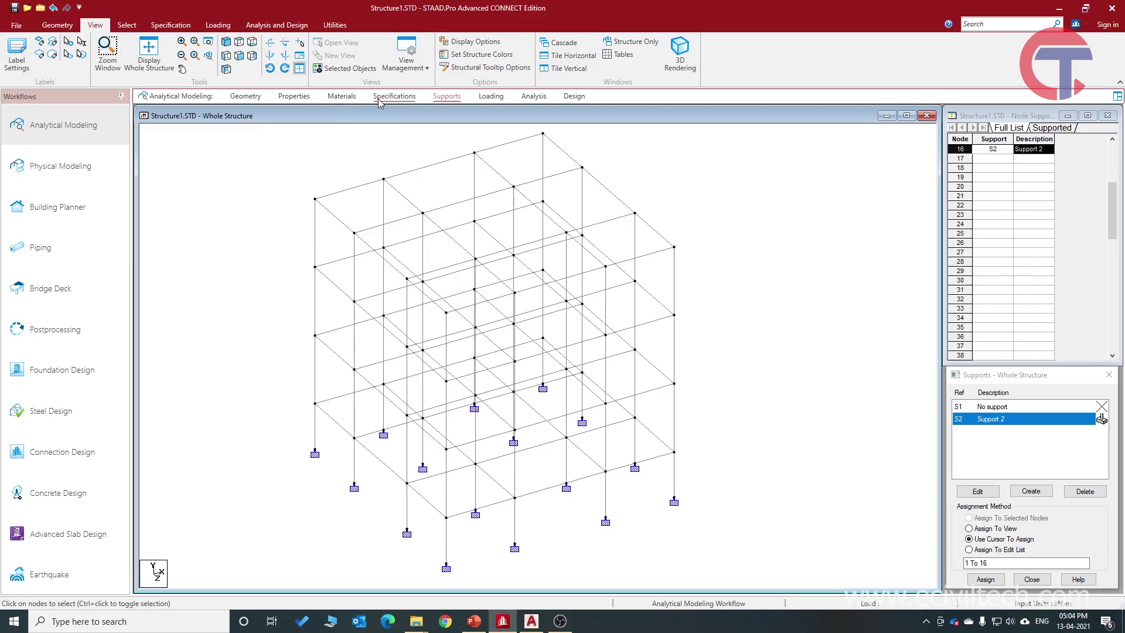
Define a rectangular concrete section with YD 0.35 m and ZD 0.35 m for the columns
click(303, 98)
click(1081, 485)
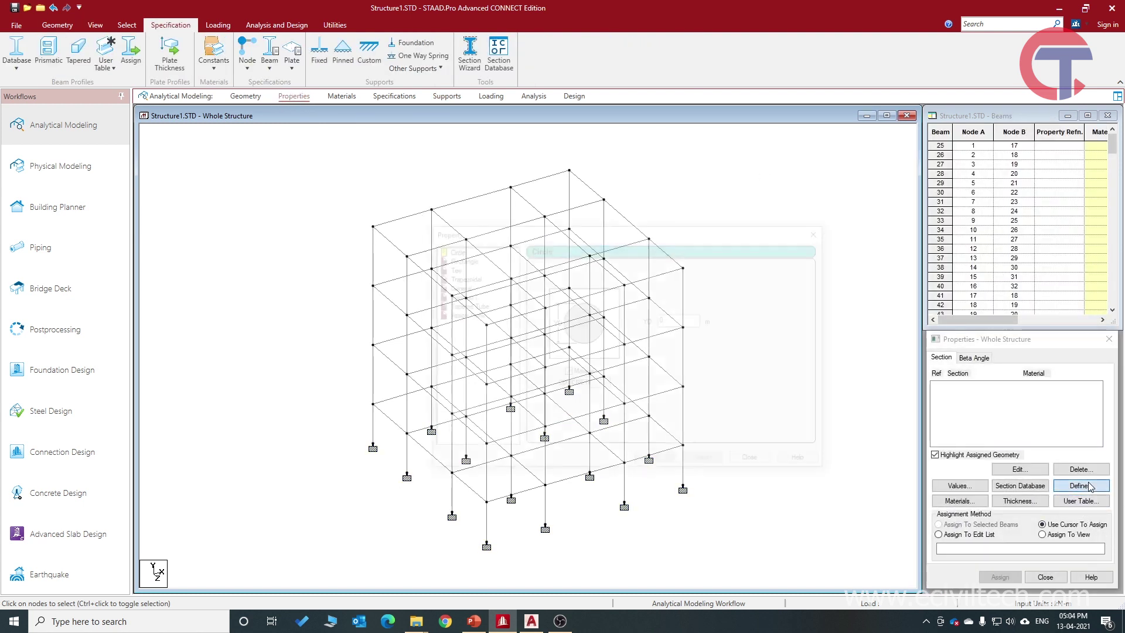
click(459, 258)
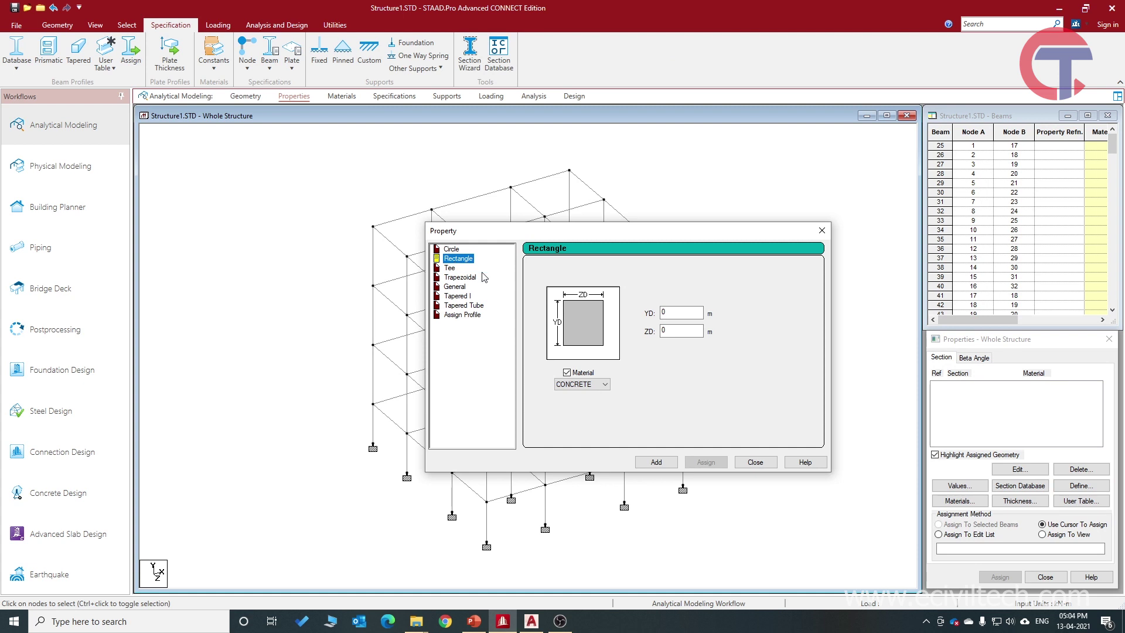
double_click(681, 313)
key(BackSpace)
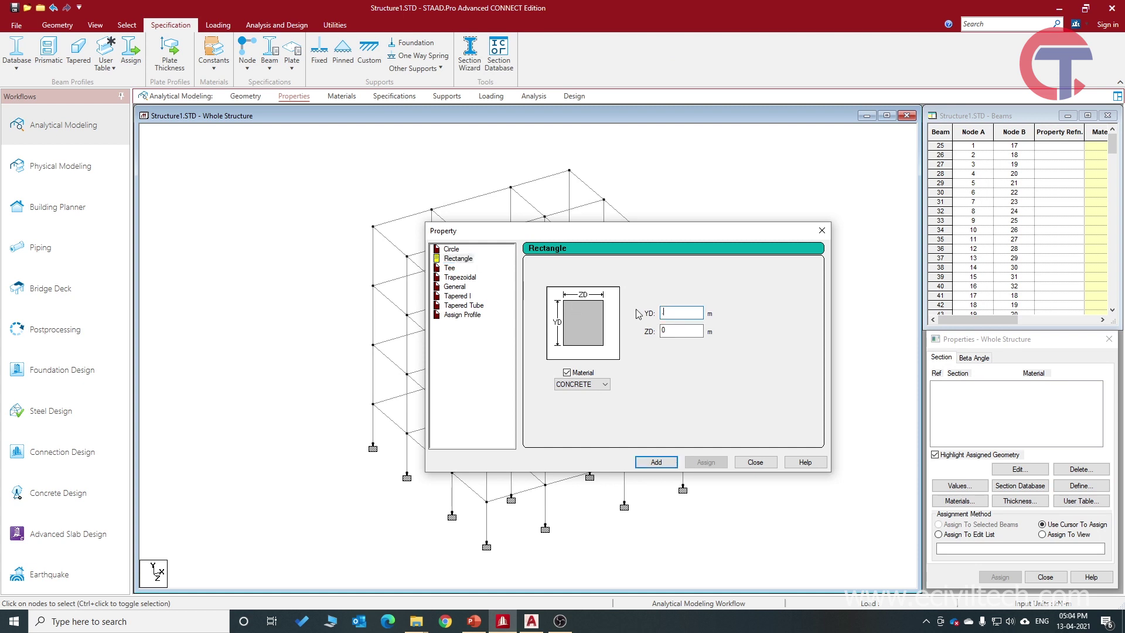
text(.35)
key(Tab)
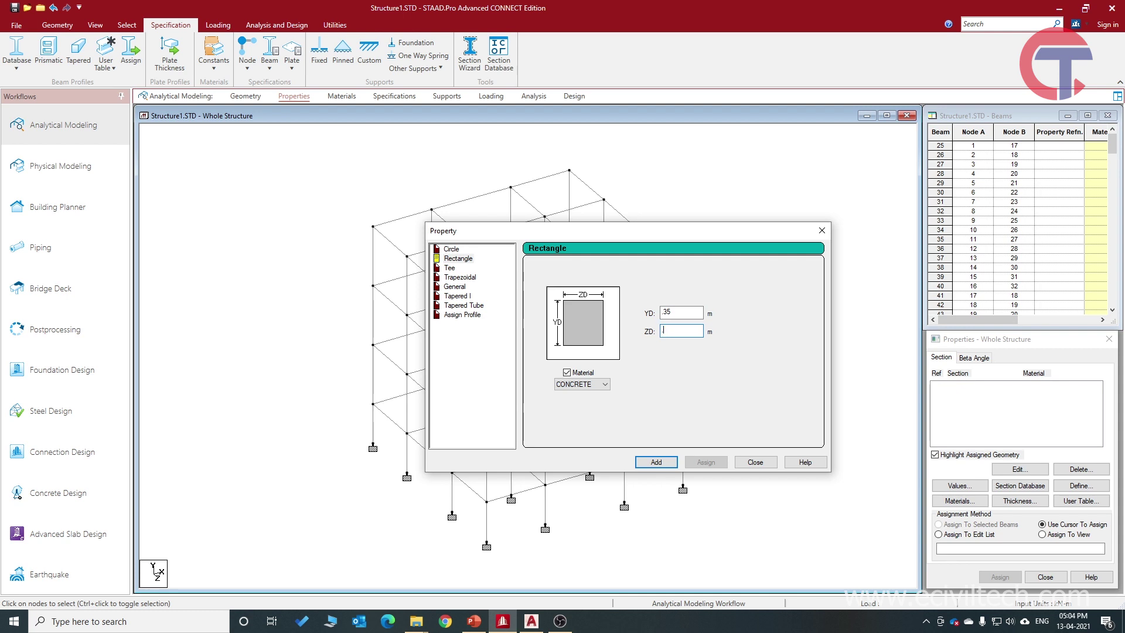
click(651, 461)
click(822, 231)
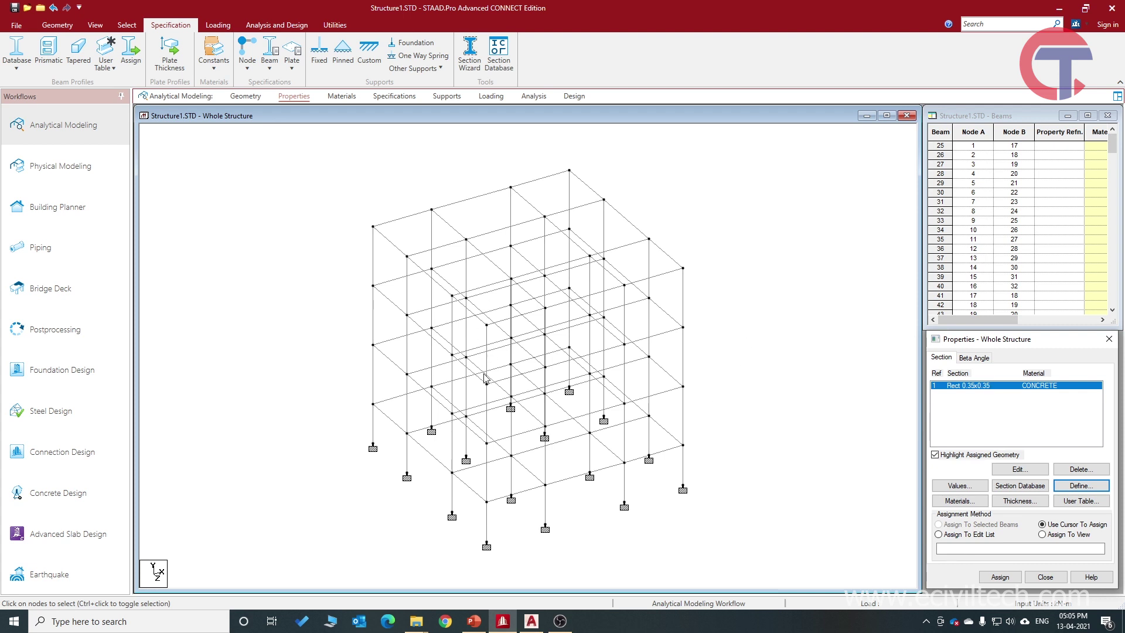
Rotate the frame in a 3D rendered view to check how its members look, and close the rendering
click(410, 215)
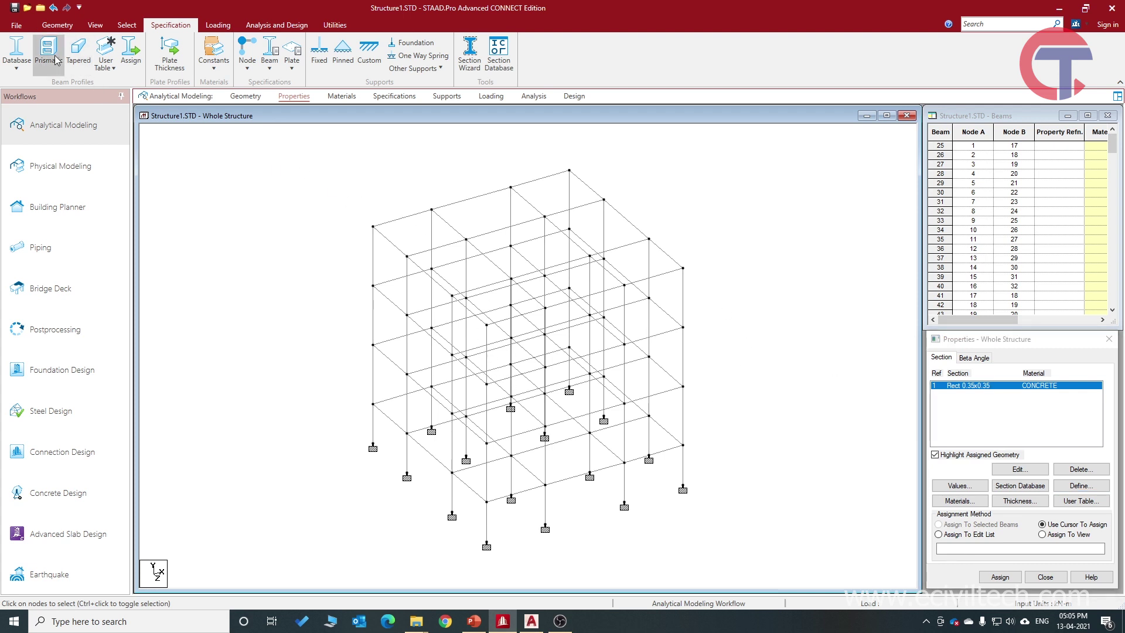
click(95, 25)
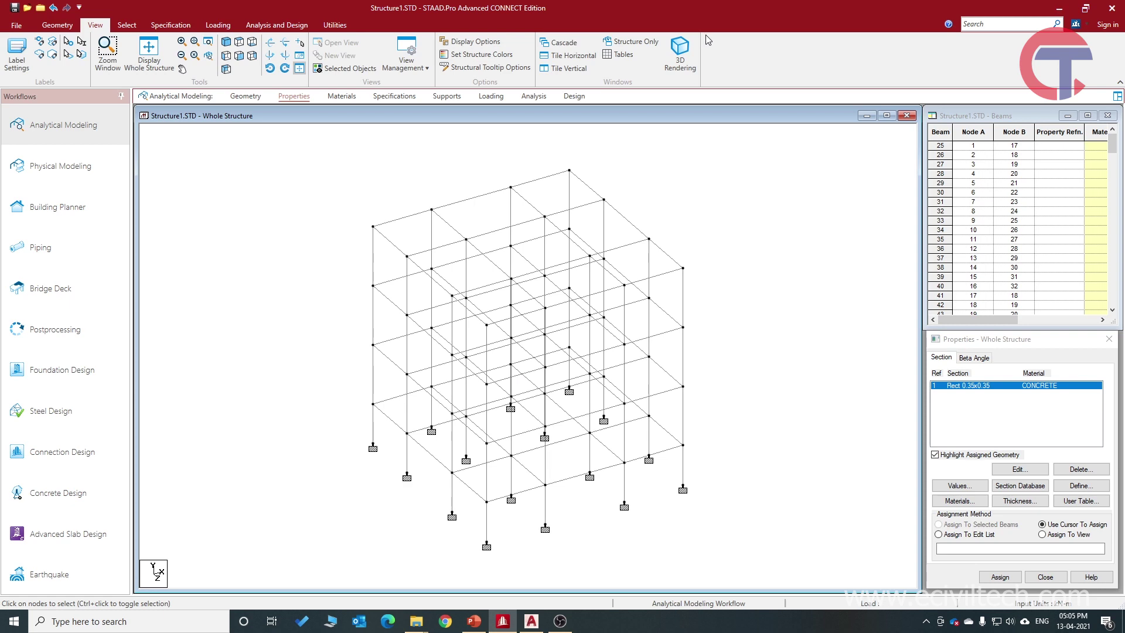
click(680, 52)
drag(660, 299, 911, 205)
drag(703, 369, 683, 281)
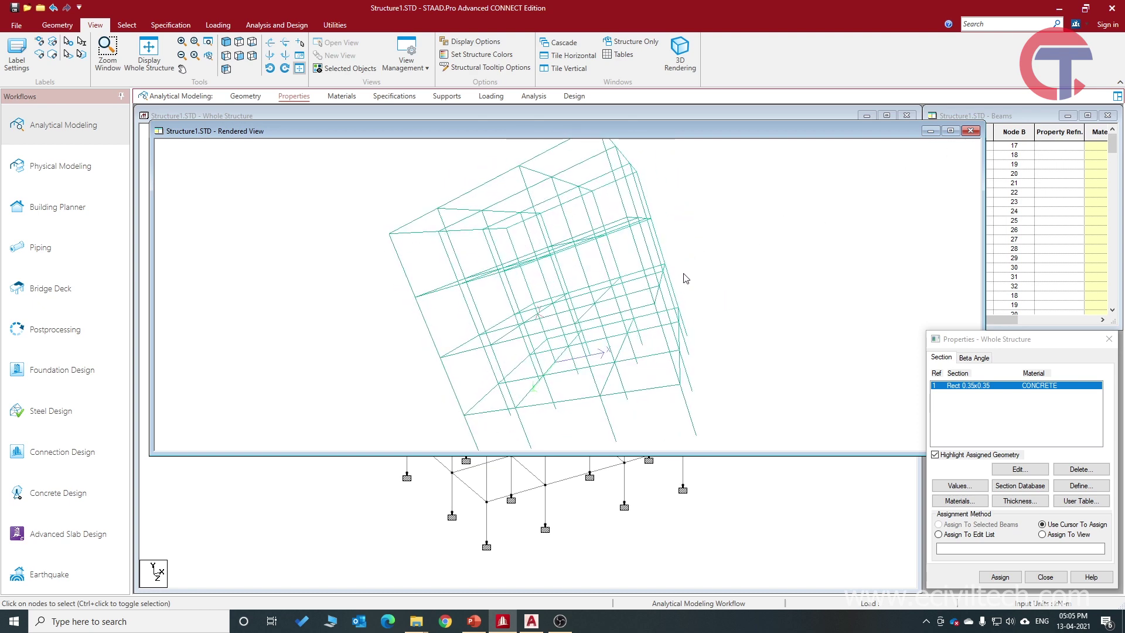
click(971, 130)
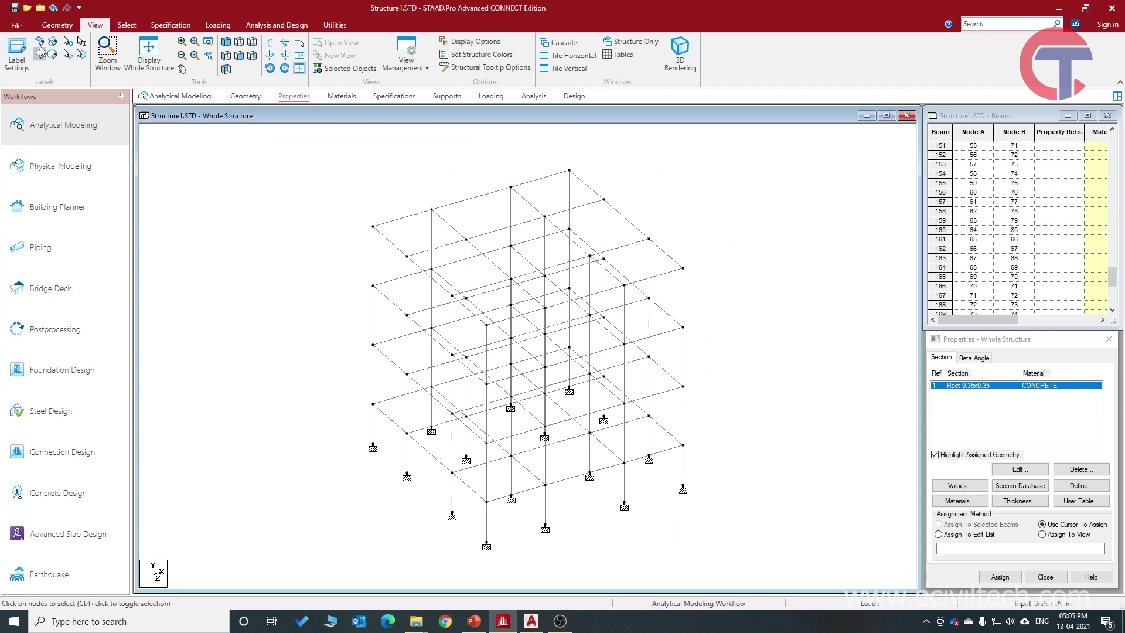
Select all members parallel to Y and assign the 0.35x0.35 concrete section to them, clearing the selection
click(126, 26)
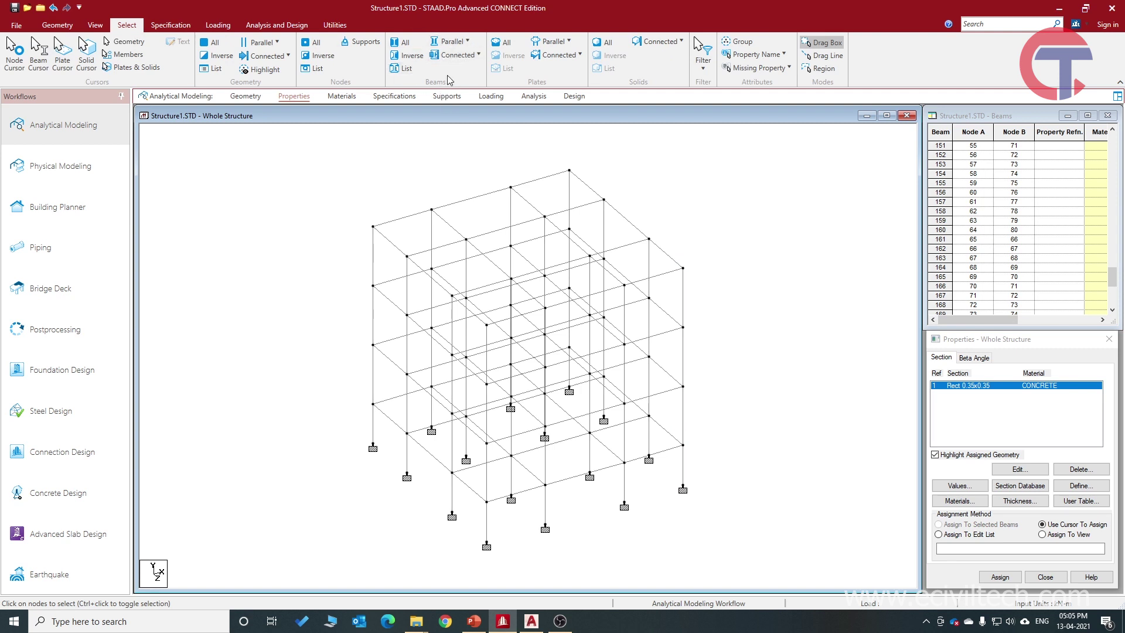
click(451, 41)
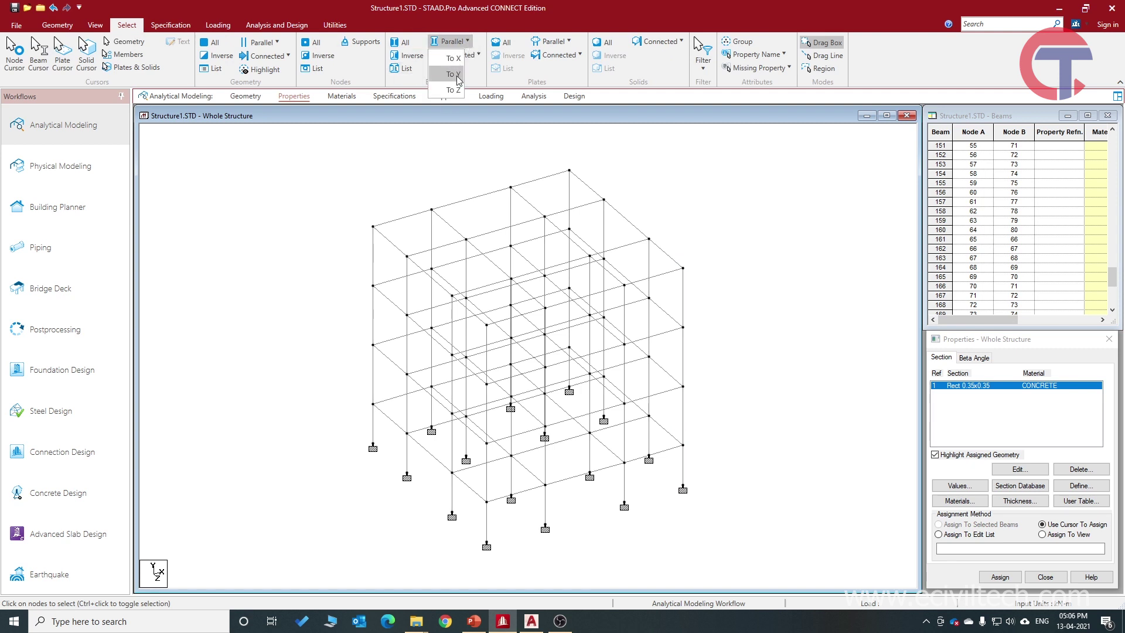
click(457, 74)
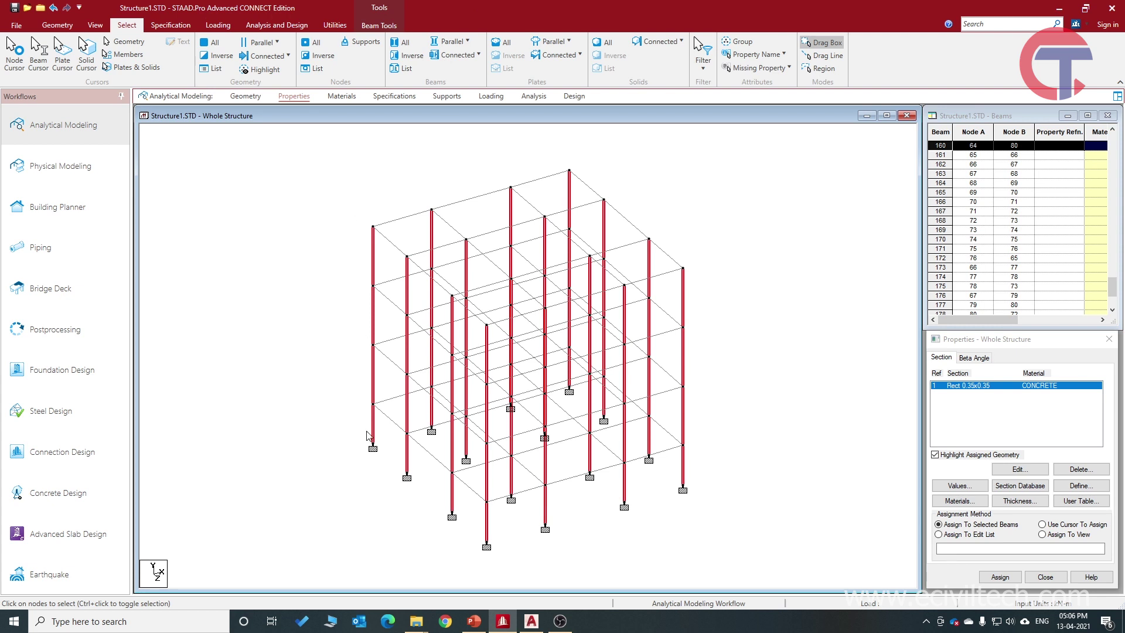
click(460, 42)
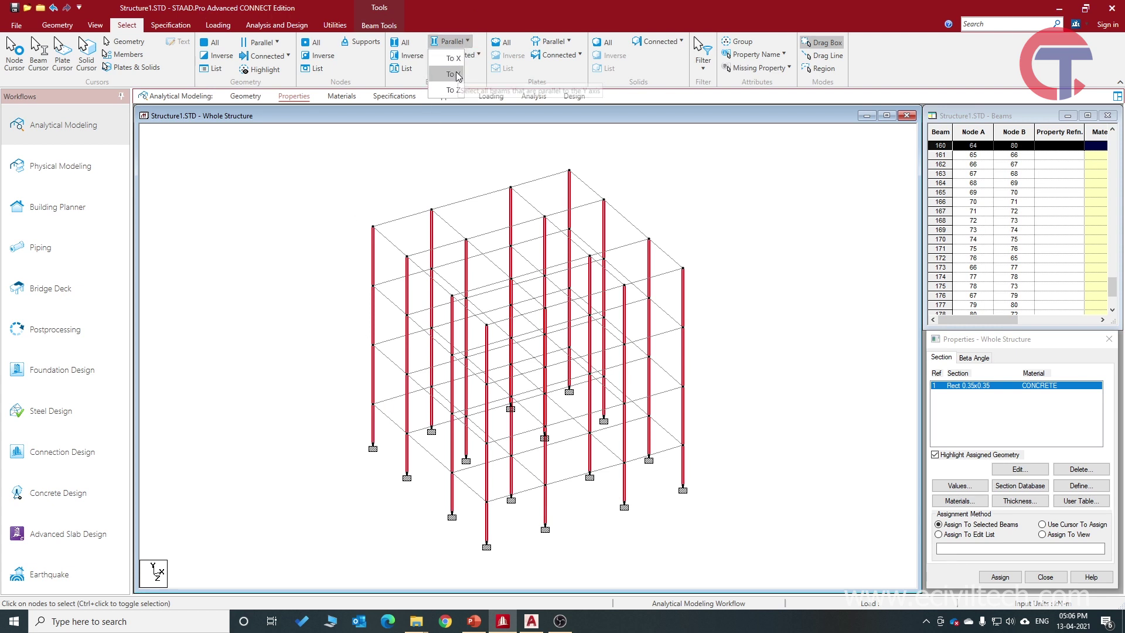
click(458, 74)
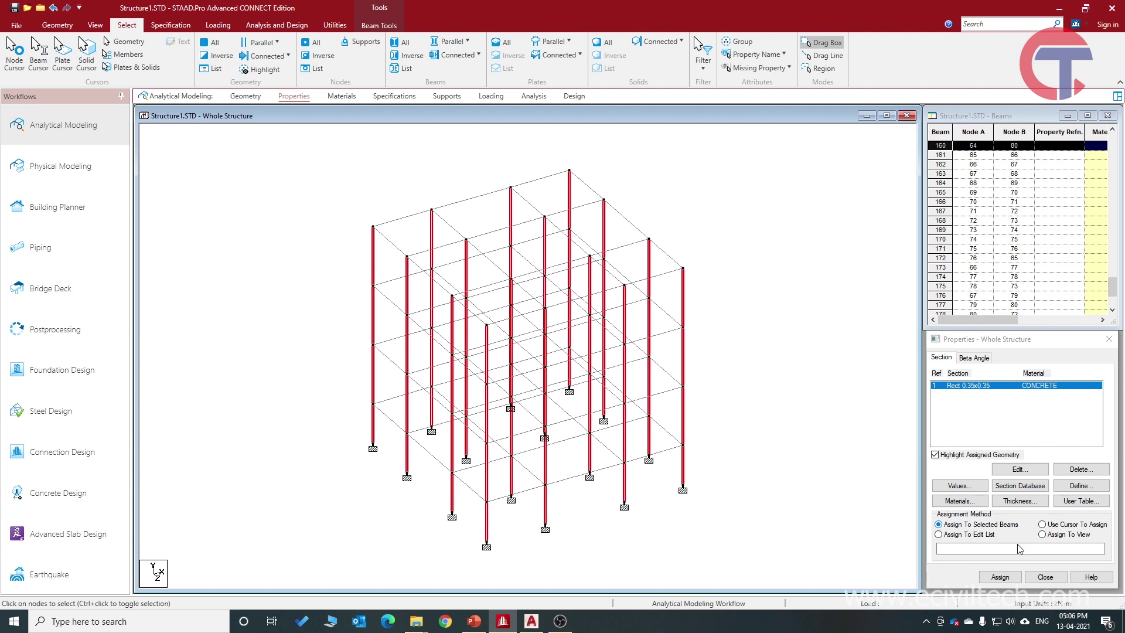
click(1000, 576)
click(1040, 492)
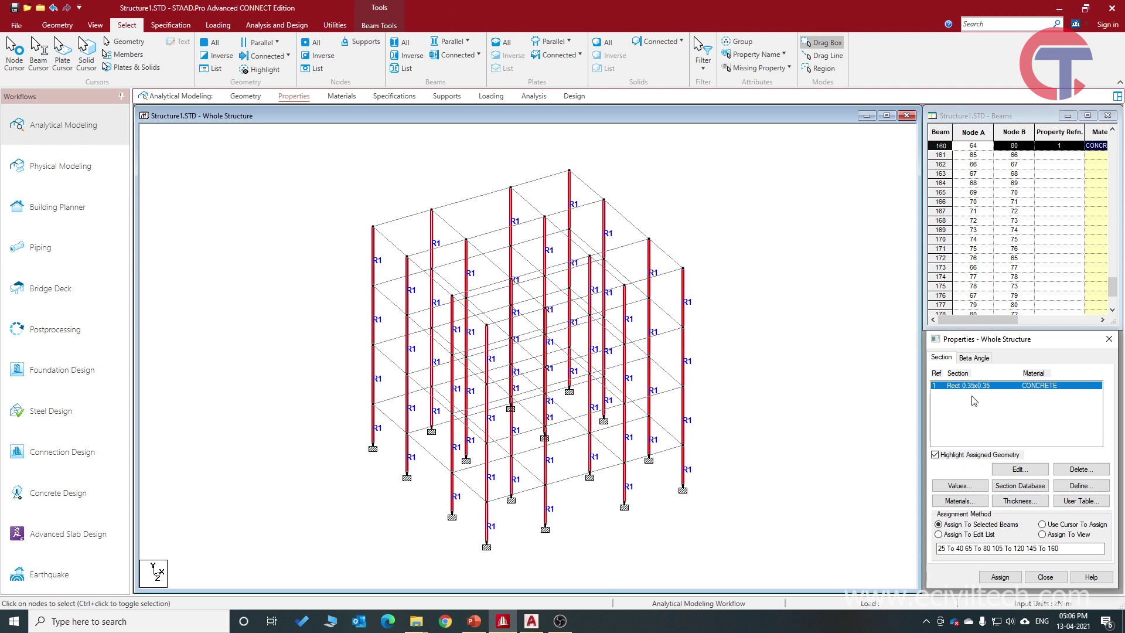
click(763, 324)
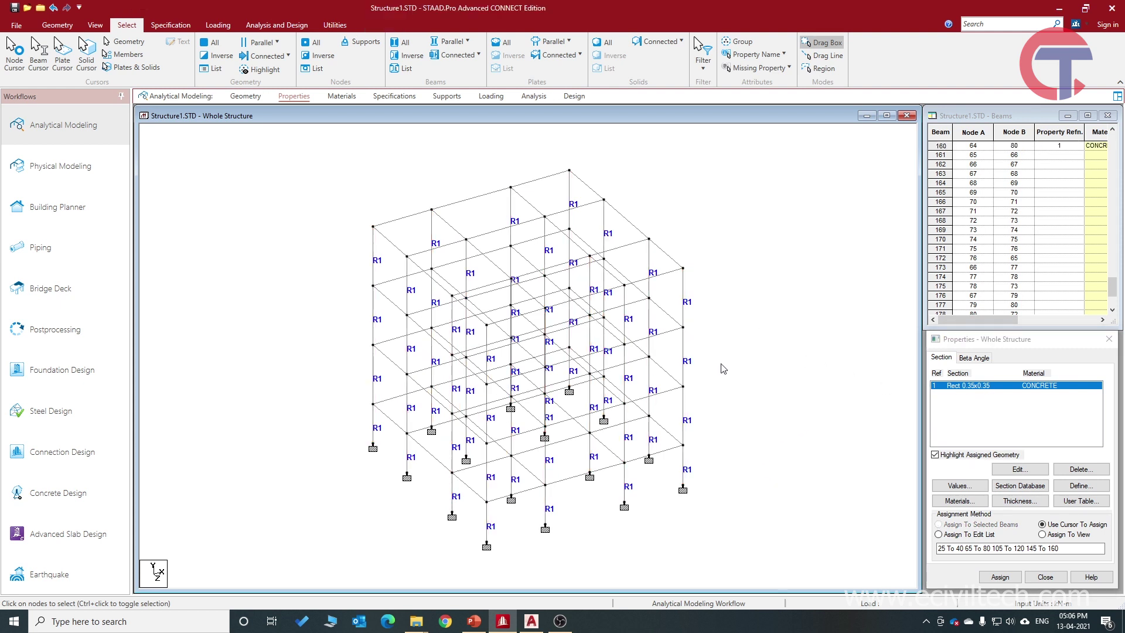
Examine the column sections of the frame in a rotated 3D rendered view
click(95, 25)
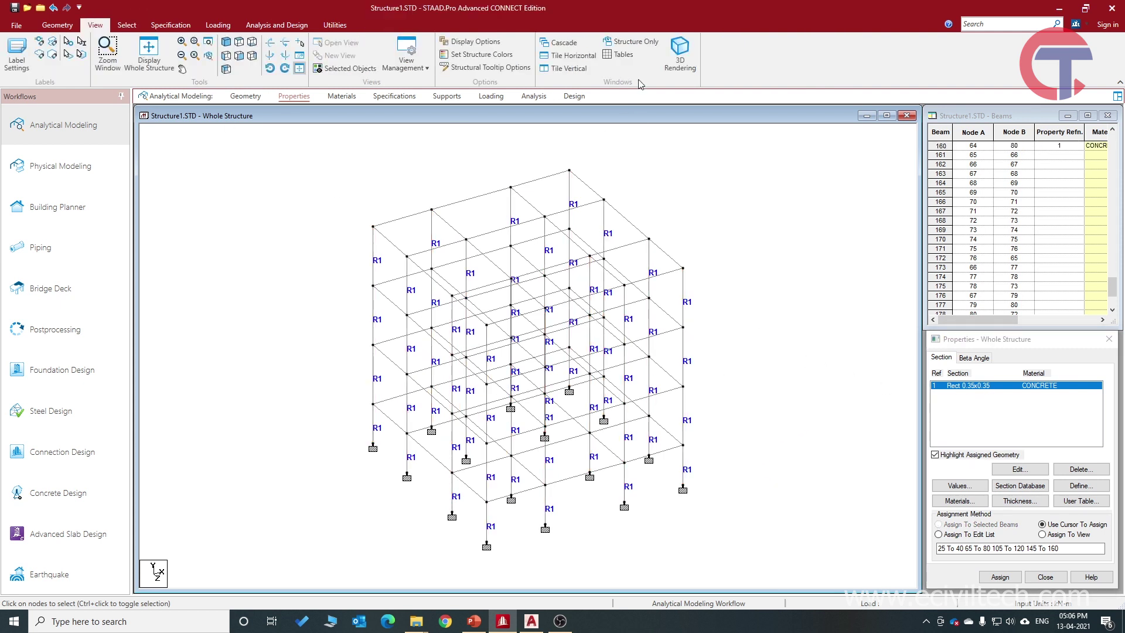
click(679, 56)
drag(694, 221, 554, 300)
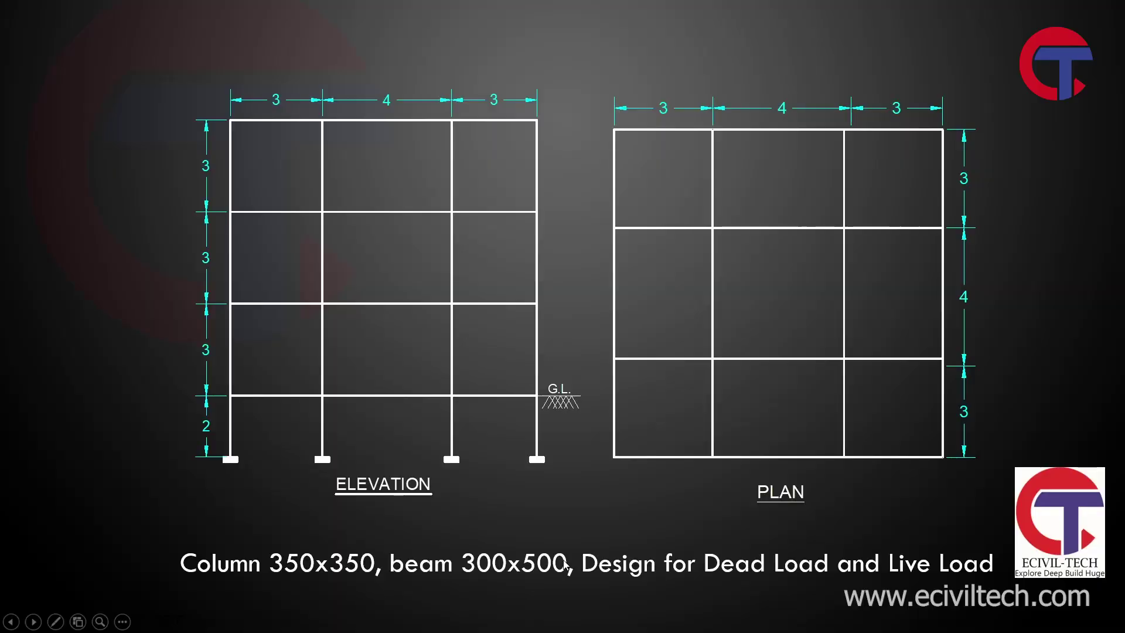
Define a rectangular concrete section with YD 0.5 m and ZD 0.3 m for the beams
key(Escape)
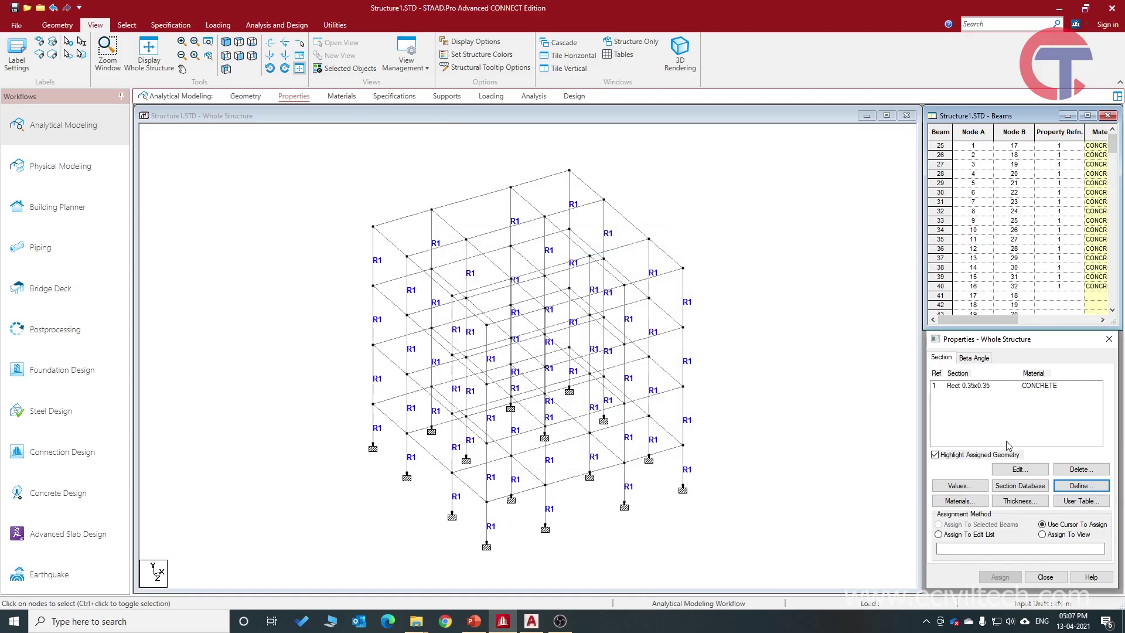
click(1081, 485)
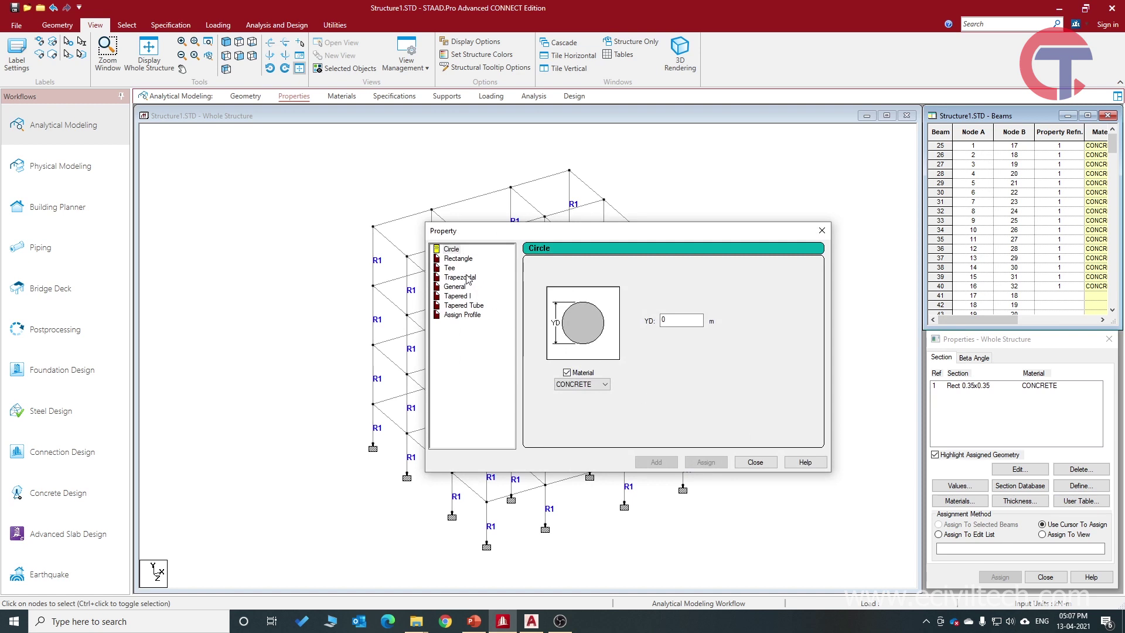
click(457, 259)
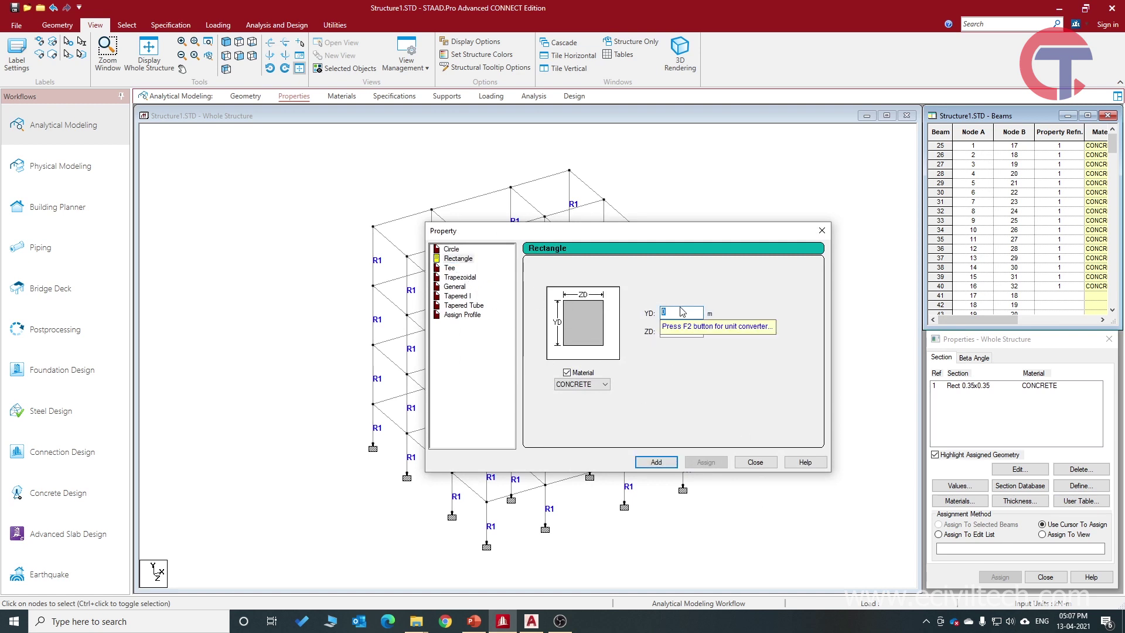
text(5)
key(Tab)
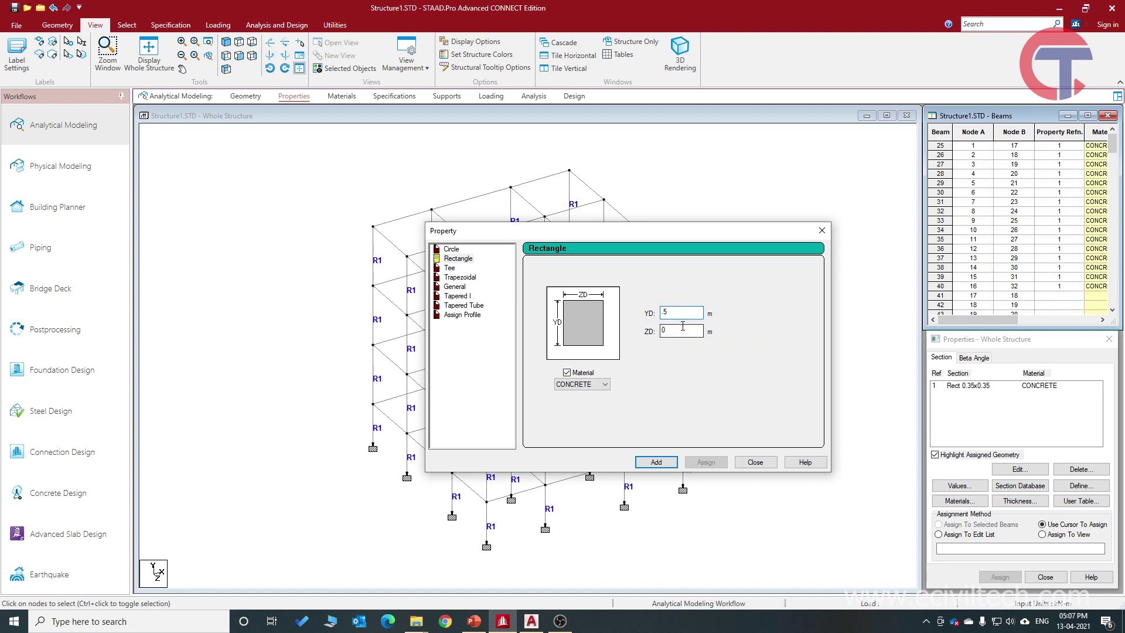
text(.3)
click(657, 460)
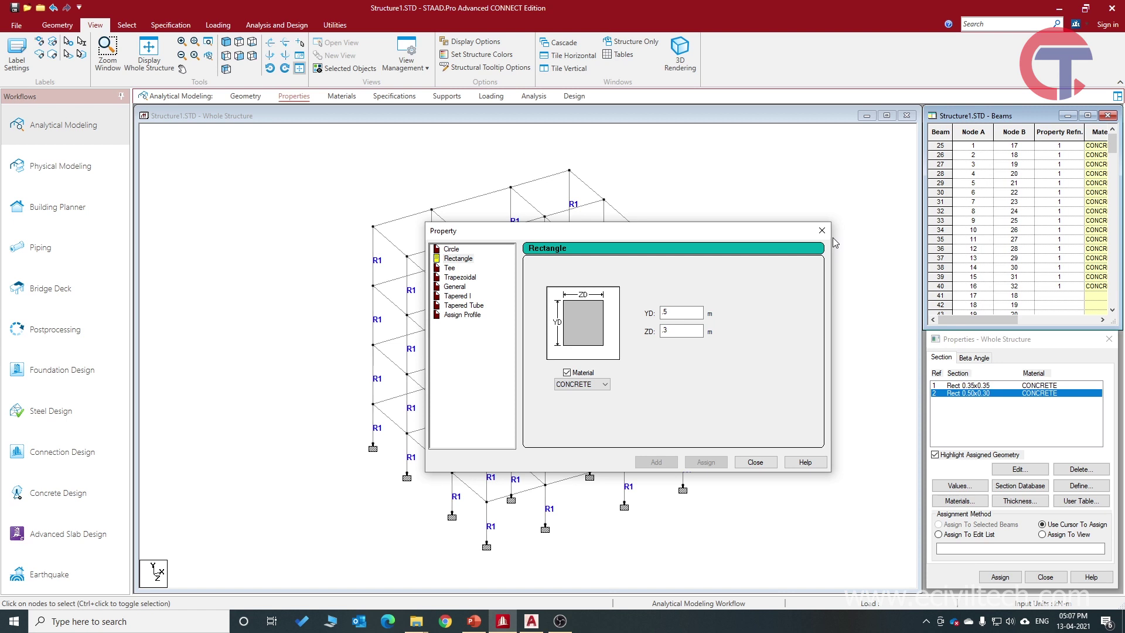
click(822, 230)
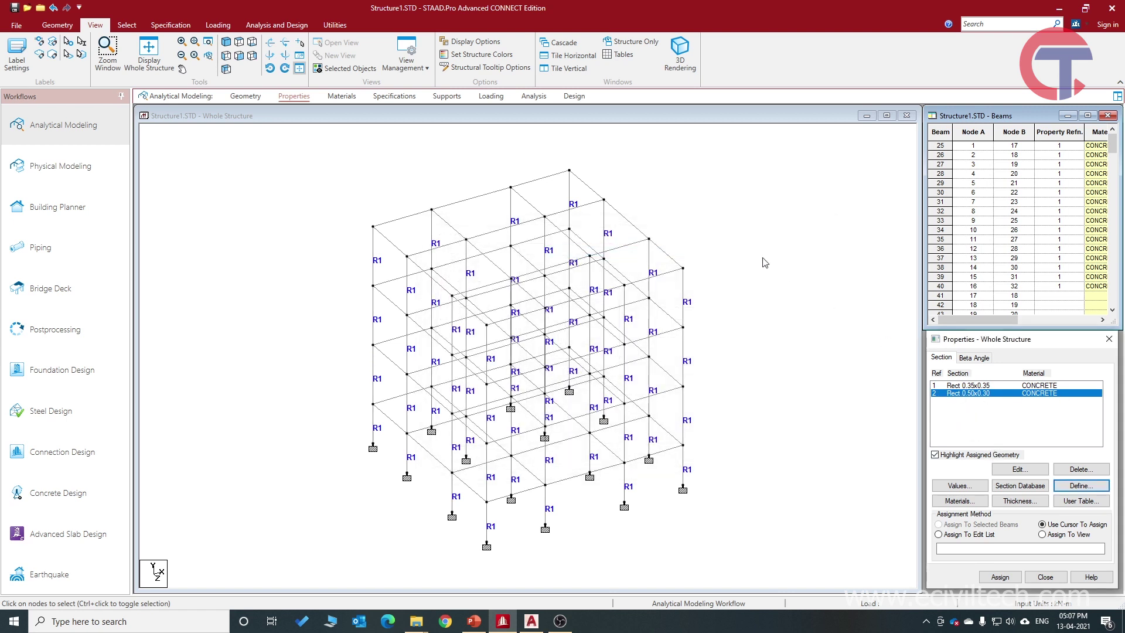
Check which members still lack a section in a rotated 3D rendered view, and close the rendering
click(679, 55)
drag(652, 378, 606, 405)
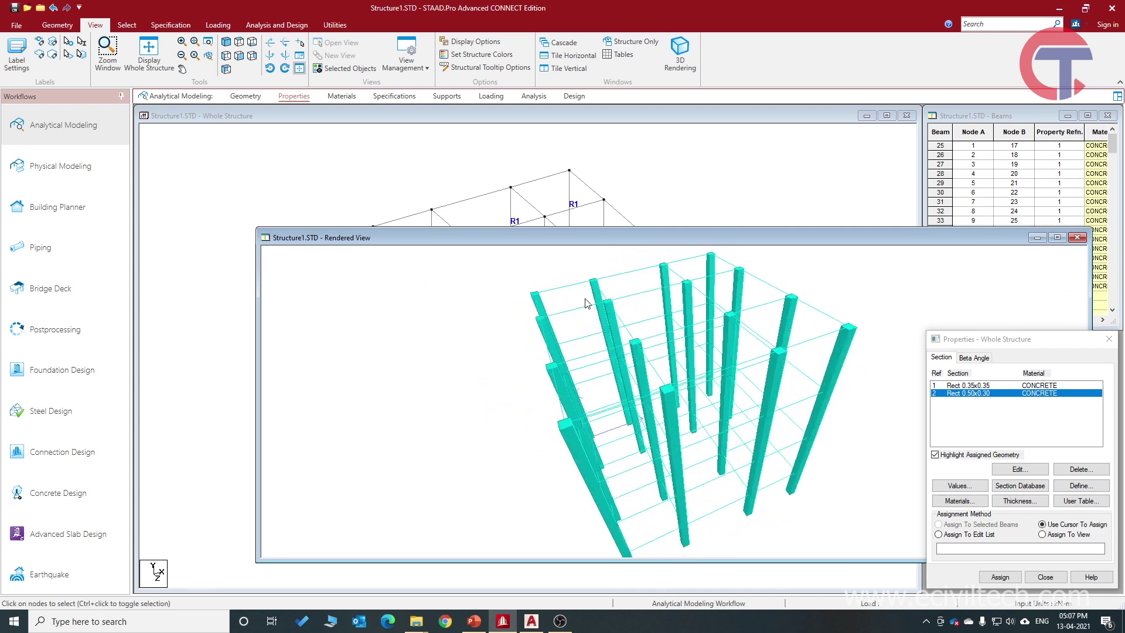
click(1076, 237)
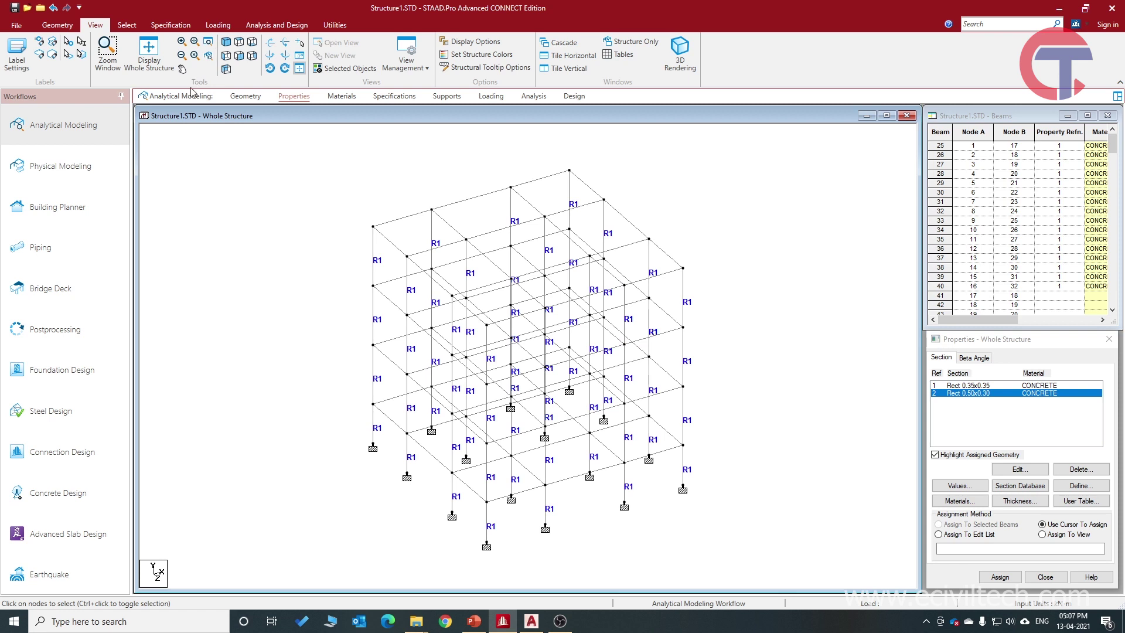
Select all members parallel to X and Z and assign the 0.50x0.30 concrete section to them, clearing the selection
scroll(337, 78, down, 1)
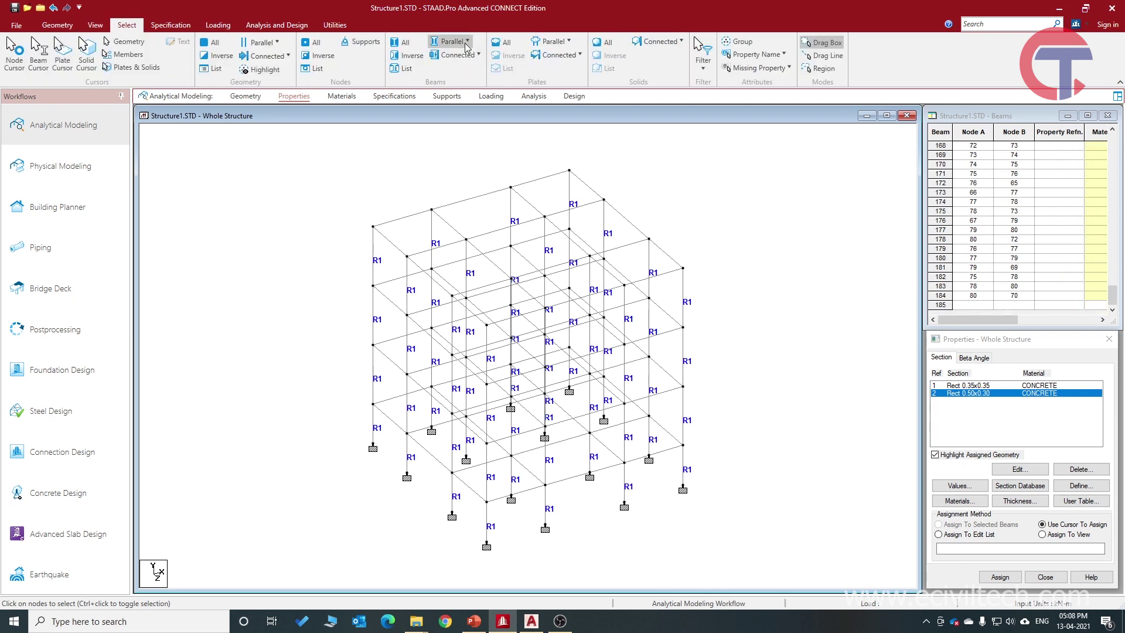
click(467, 42)
click(453, 58)
click(467, 41)
click(453, 89)
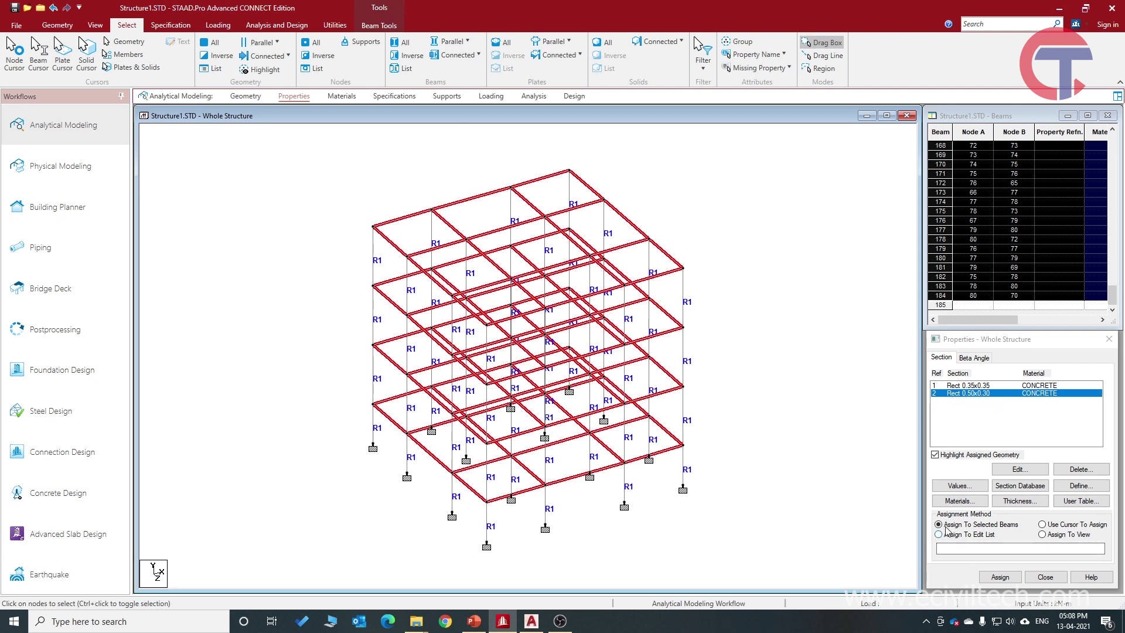
click(999, 578)
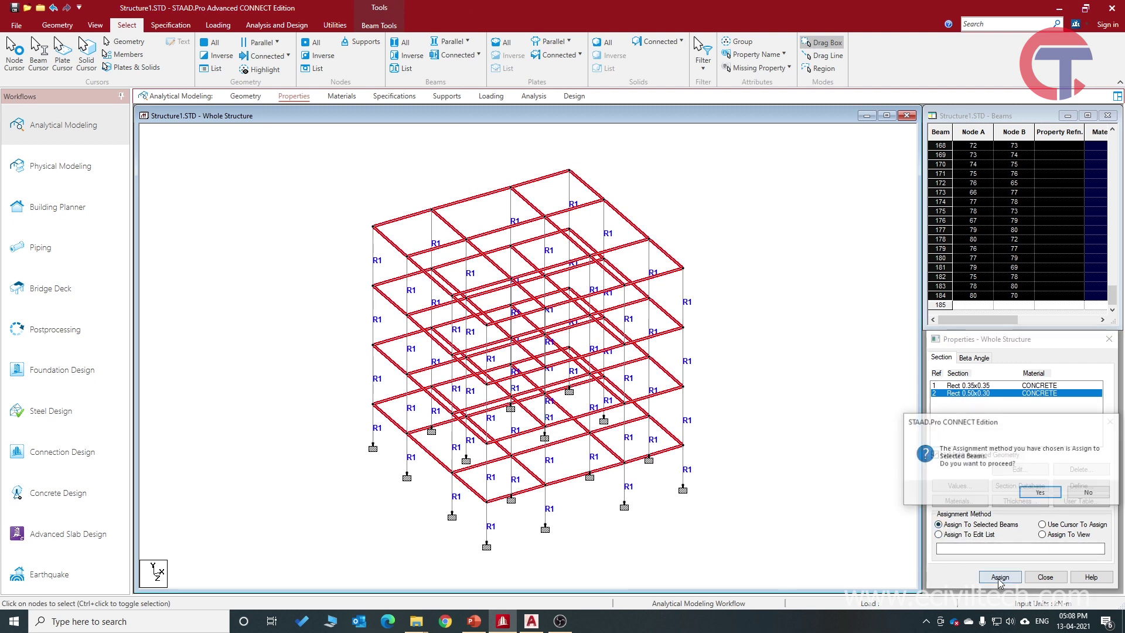
click(1041, 502)
click(655, 180)
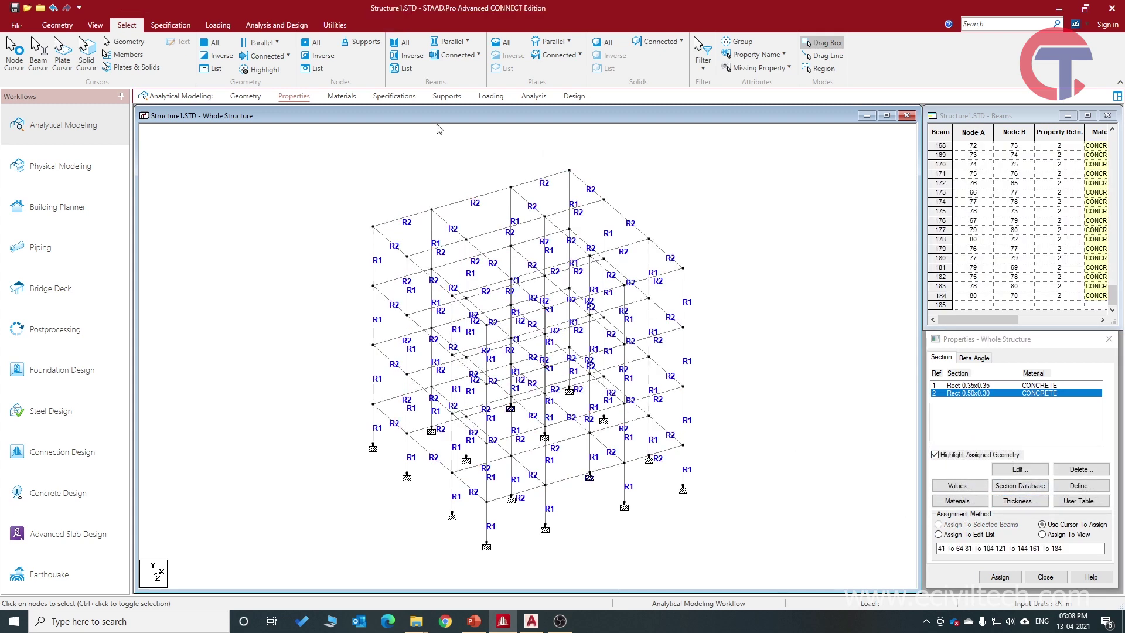
Examine the beam and column sections of the whole frame from several sides in a 3D rendered view
click(95, 24)
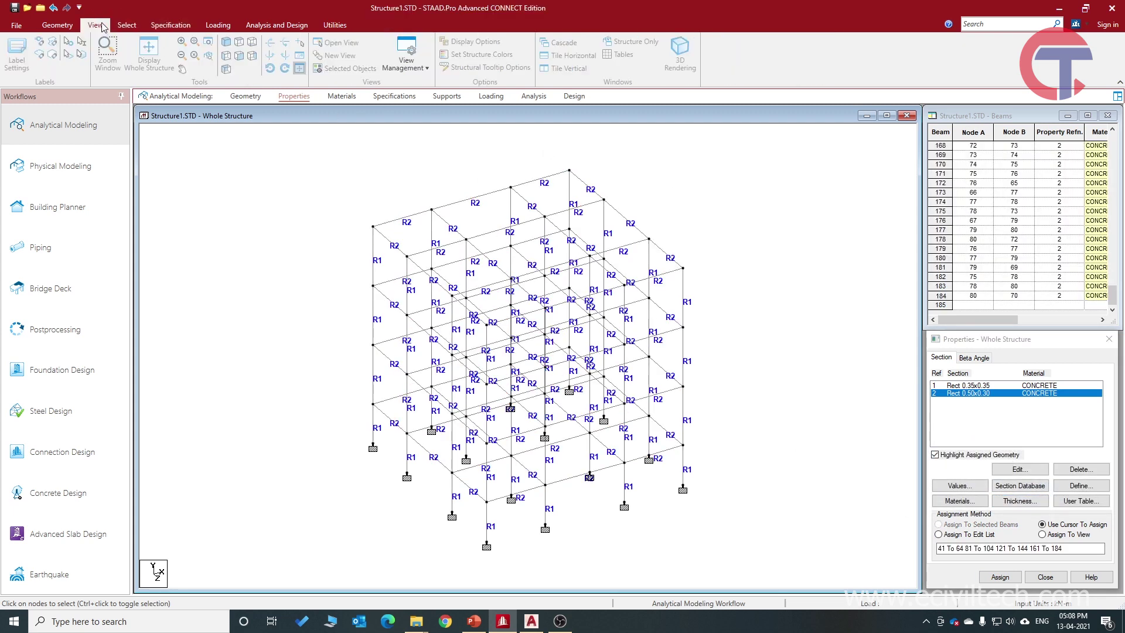
click(664, 83)
drag(633, 305, 334, 360)
drag(441, 367, 655, 426)
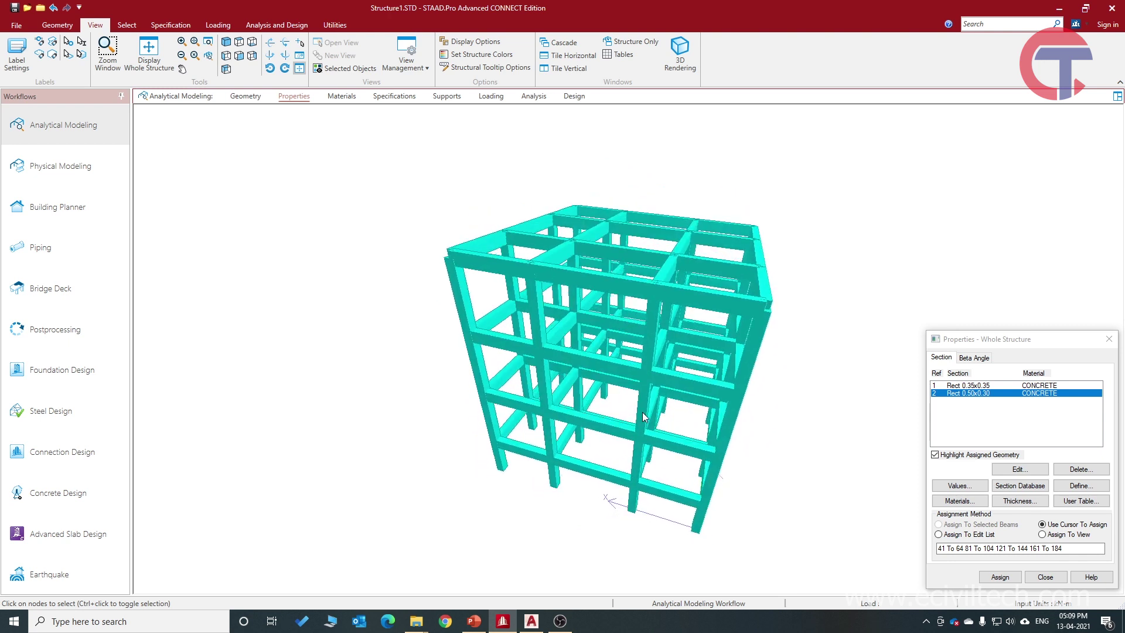